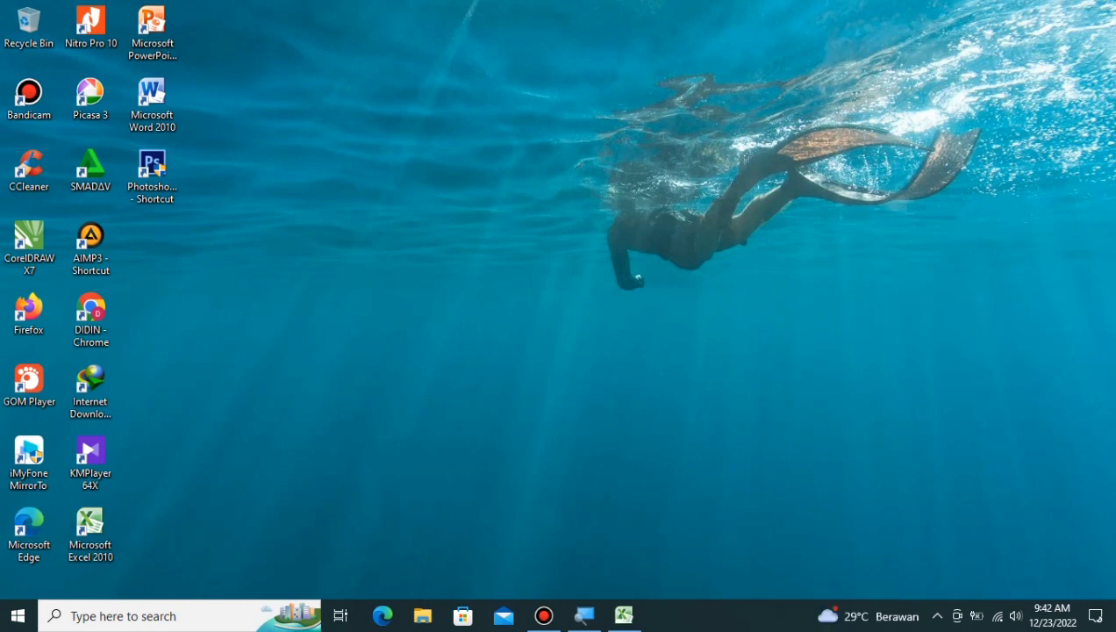
# Step: Refresh the Windows desktop from its right-click menu
pyautogui.rightClick(551, 183)
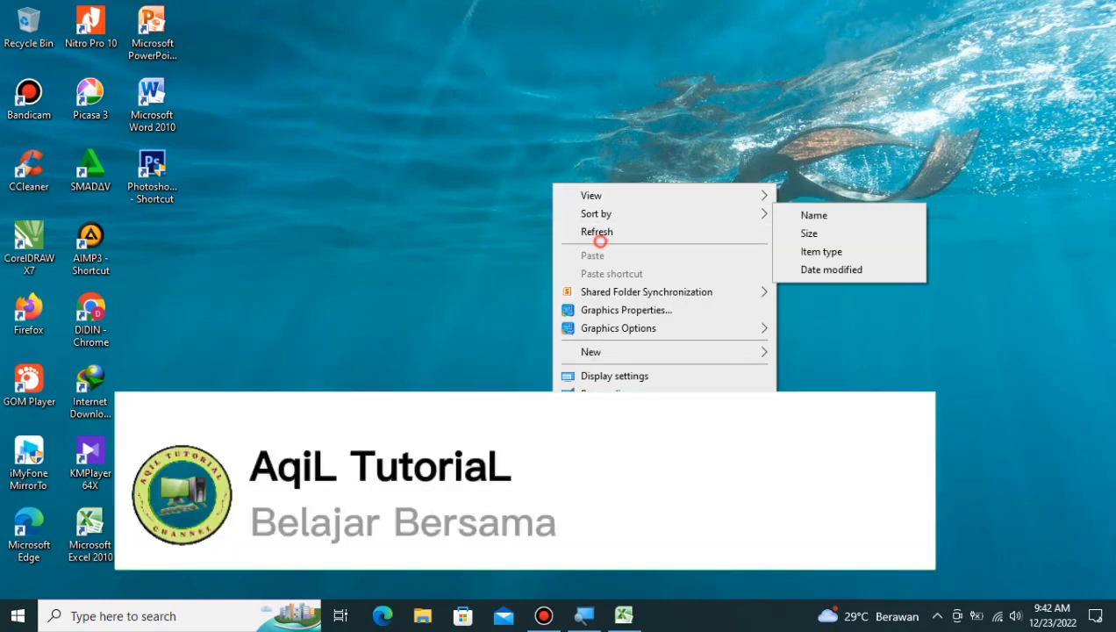
pyautogui.click(605, 232)
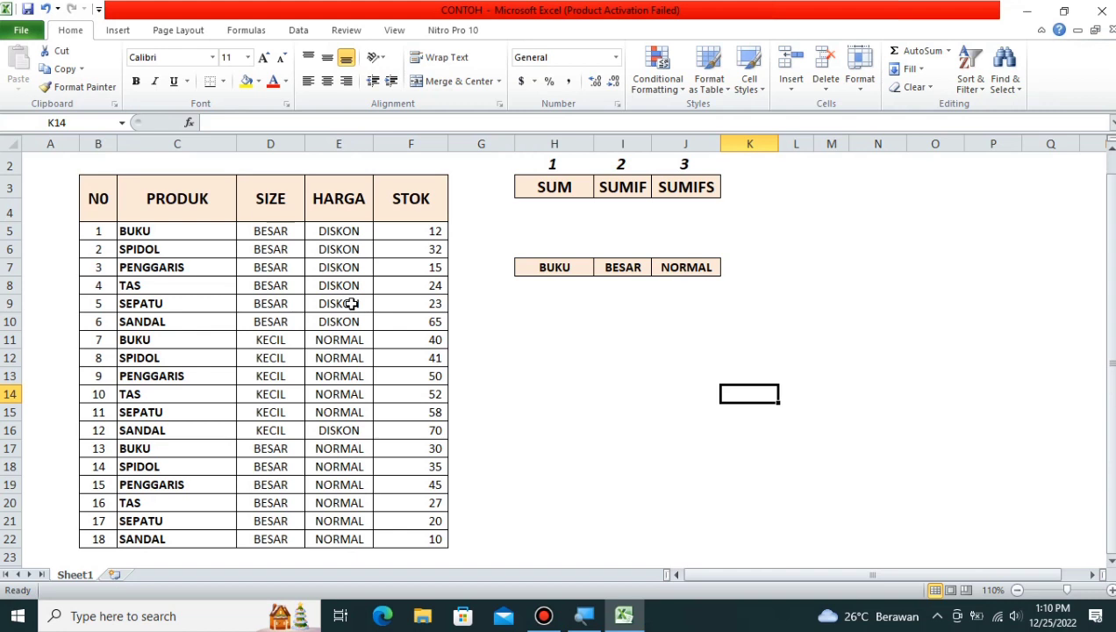
# Step: Enter the label SUM in cell H10
pyautogui.click(555, 337)
pyautogui.click(549, 326)
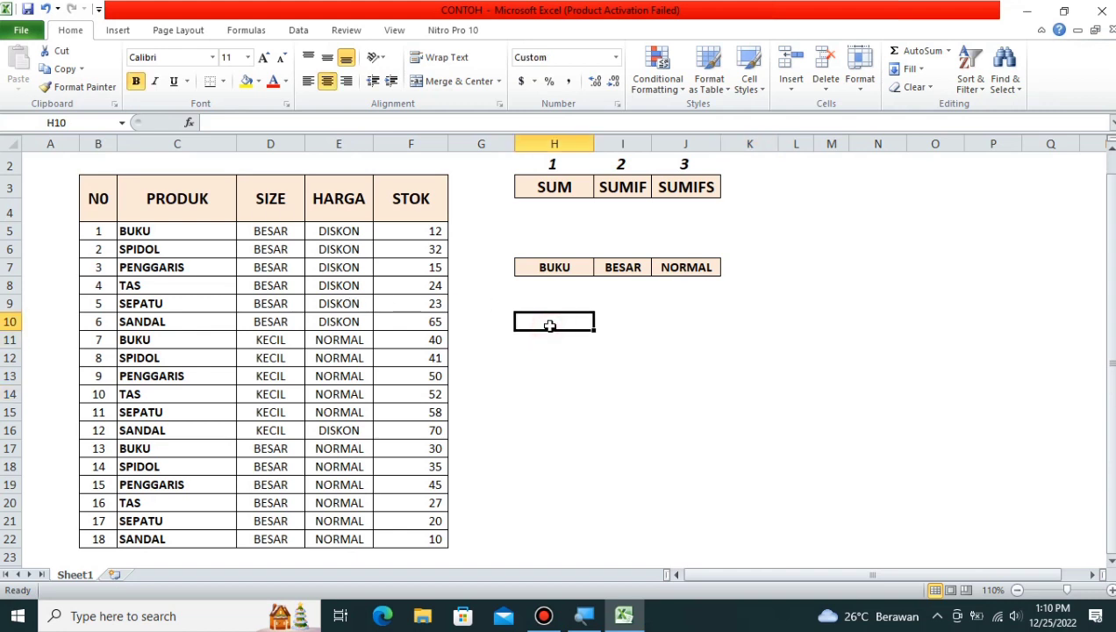
pyautogui.write('SUM')
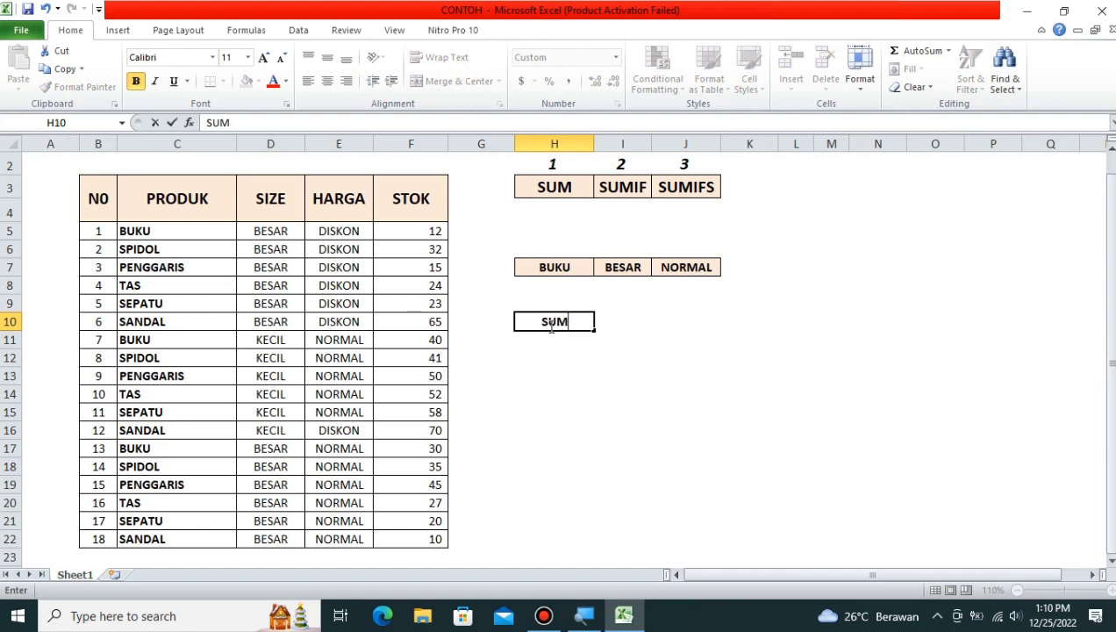
pyautogui.press('Return')
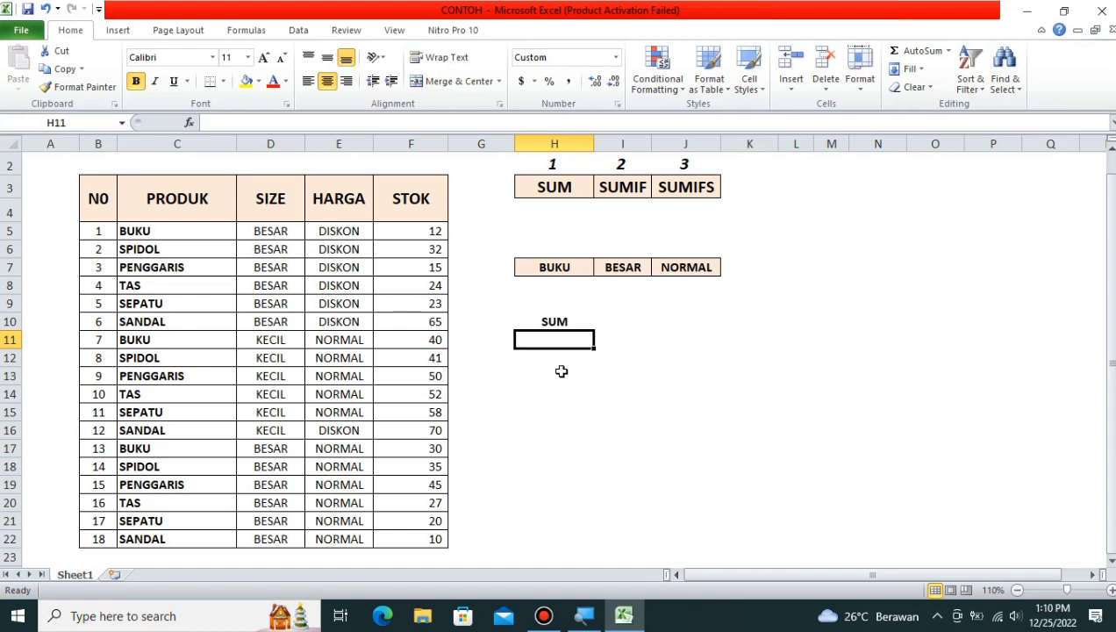
# Step: Total the STOK column in H11 with =SUM($F$5:$F$22), giving 649
pyautogui.write('=')
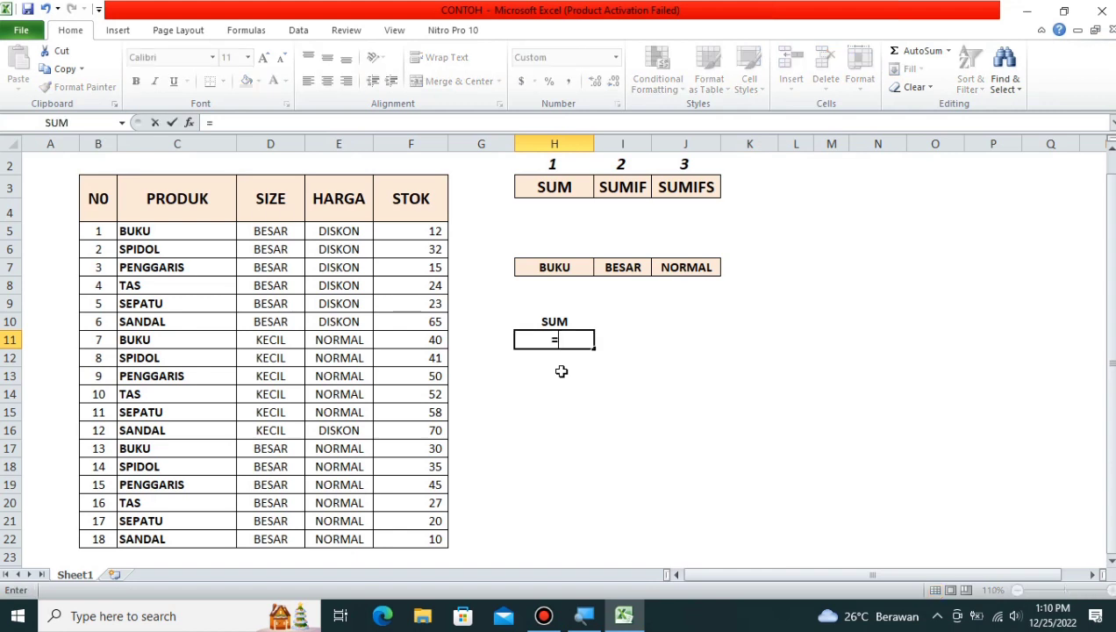
pyautogui.write('SUM')
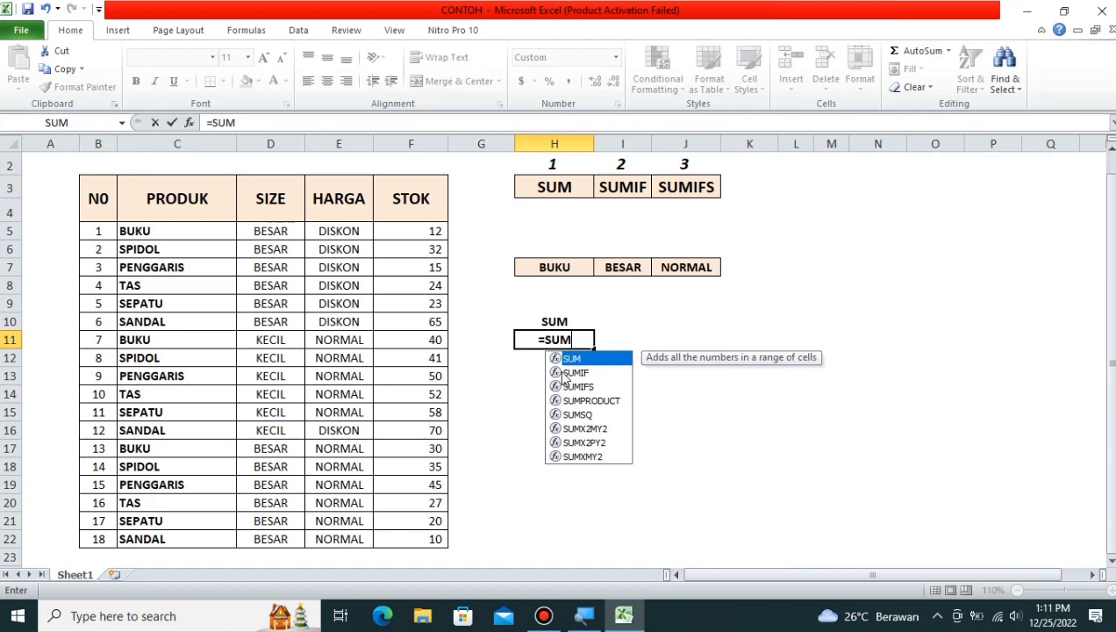
pyautogui.doubleClick(561, 359)
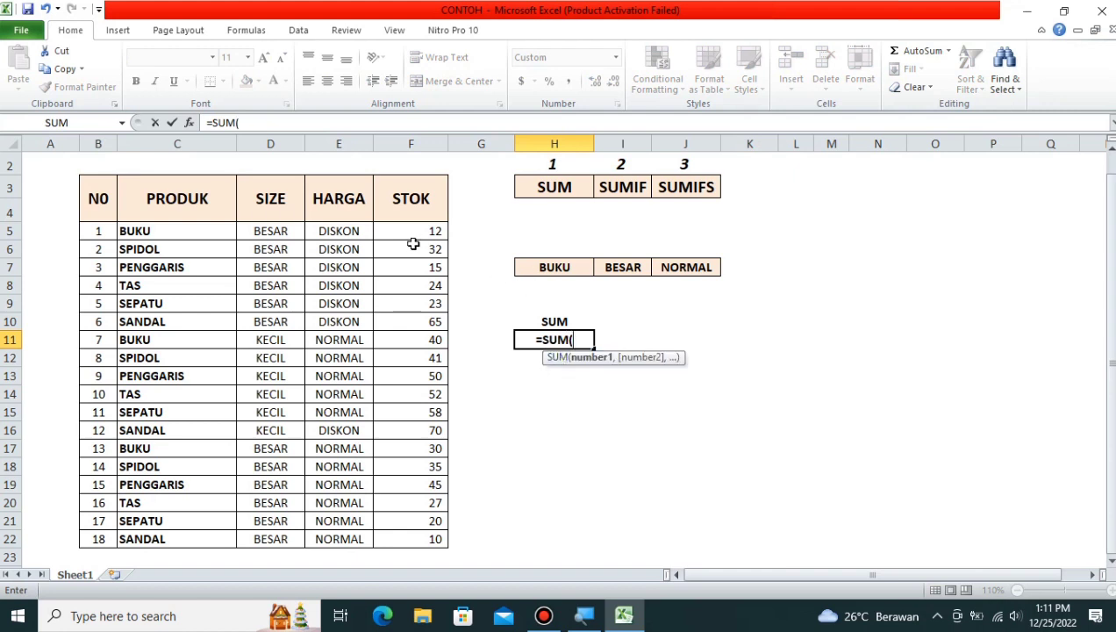
pyautogui.moveTo(412, 236); pyautogui.dragTo(430, 539)
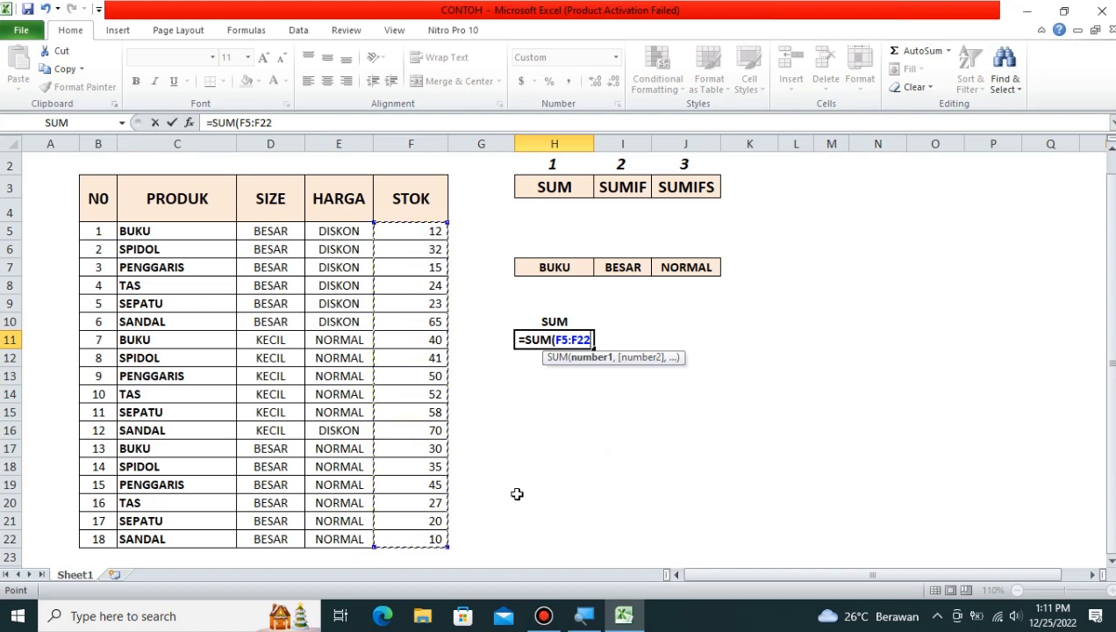
pyautogui.press('F4')
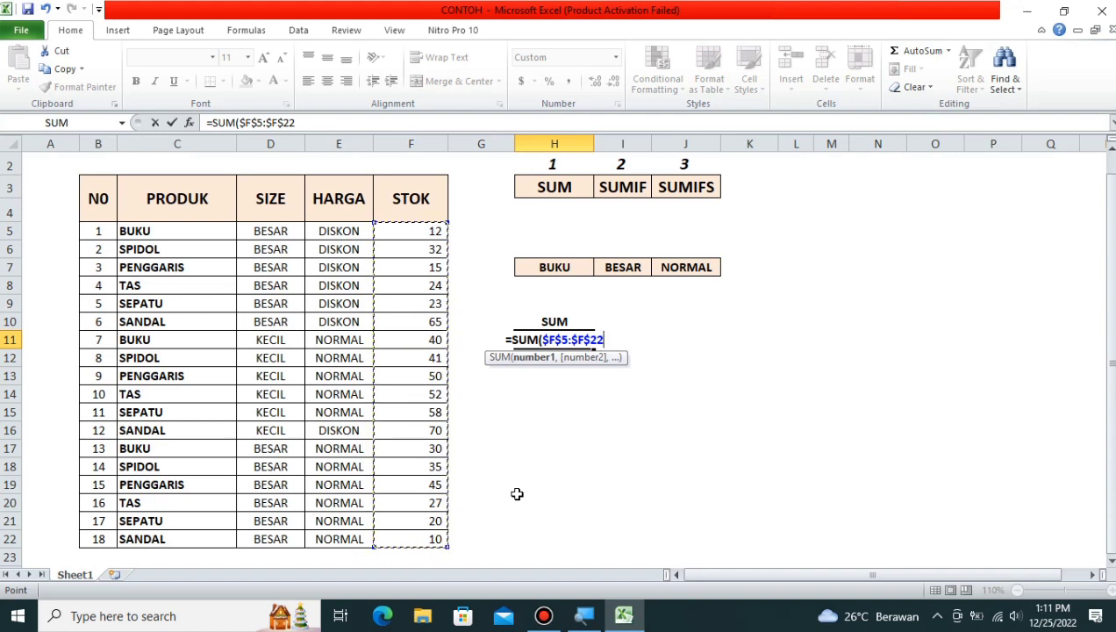
pyautogui.write(')')
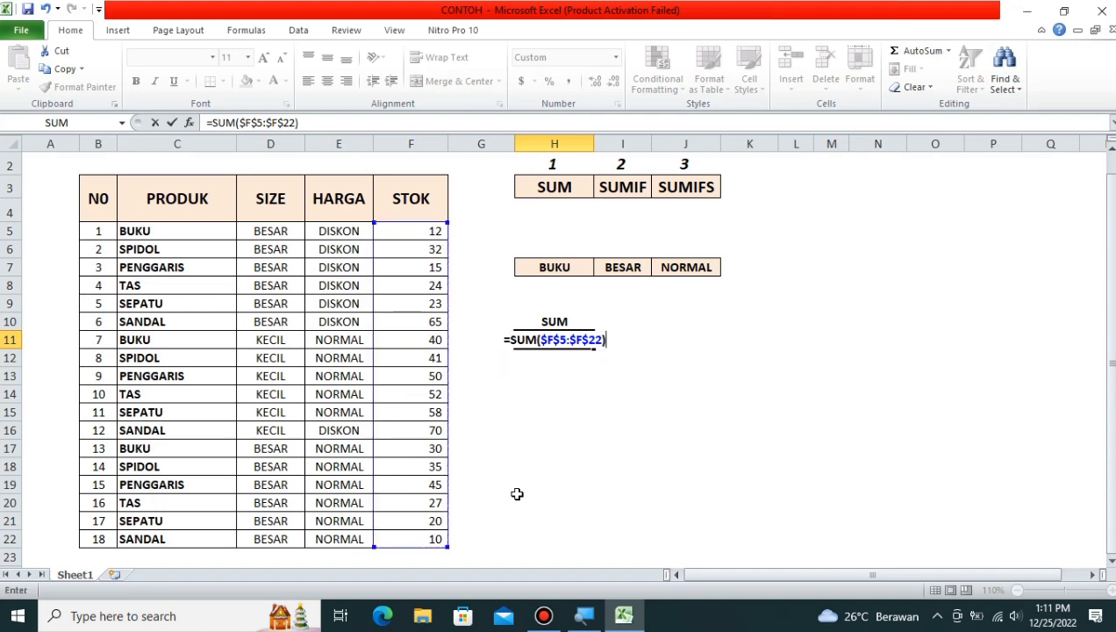
pyautogui.press('Return')
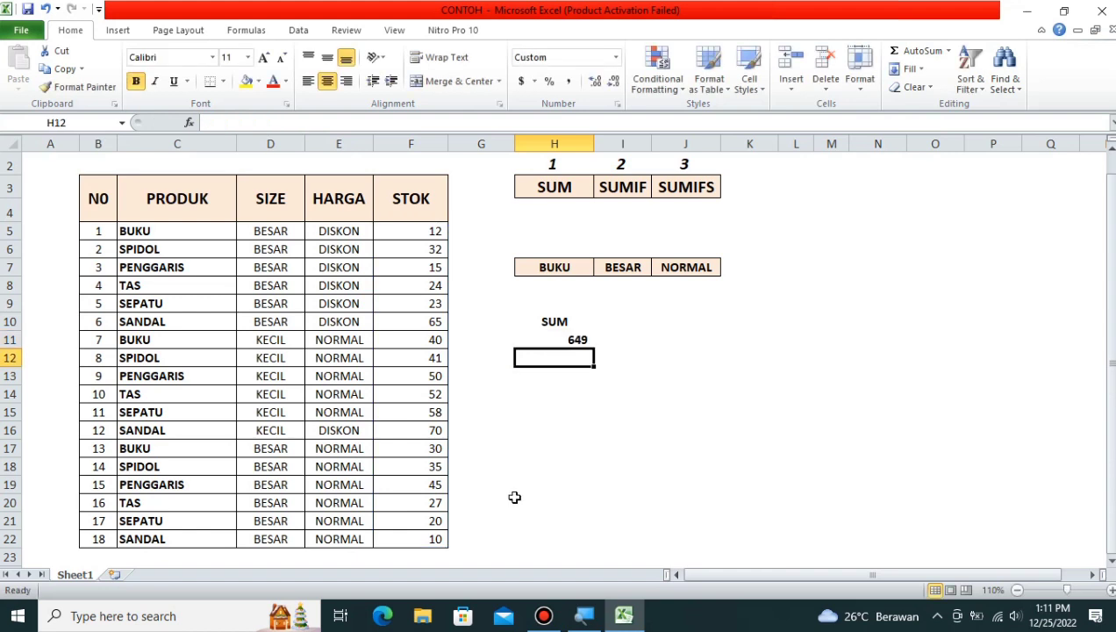
pyautogui.click(586, 337)
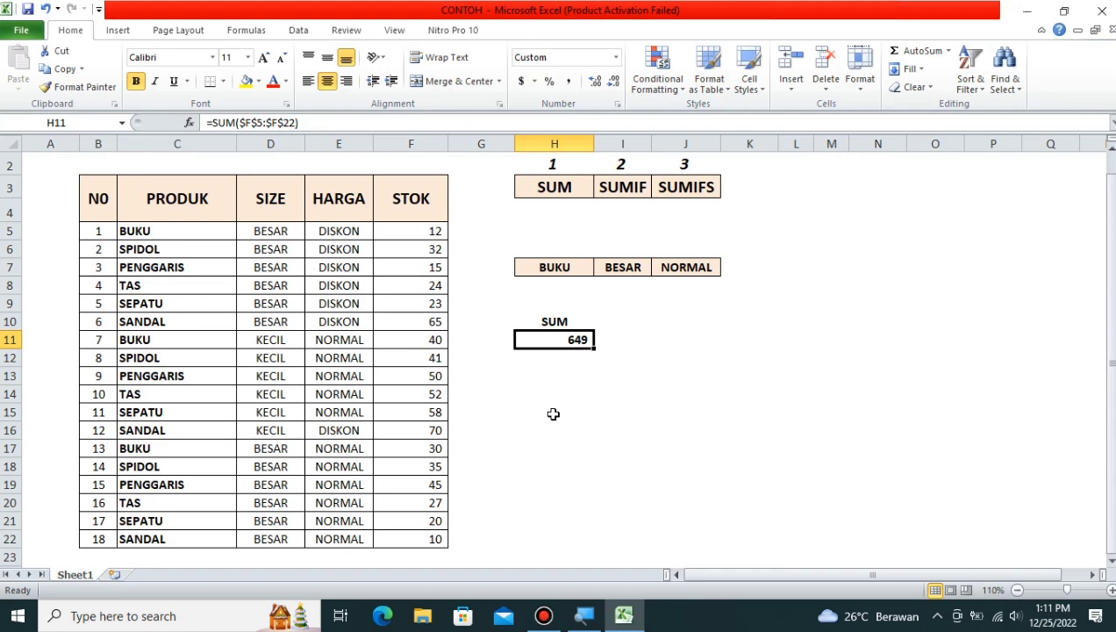
pyautogui.write('=')
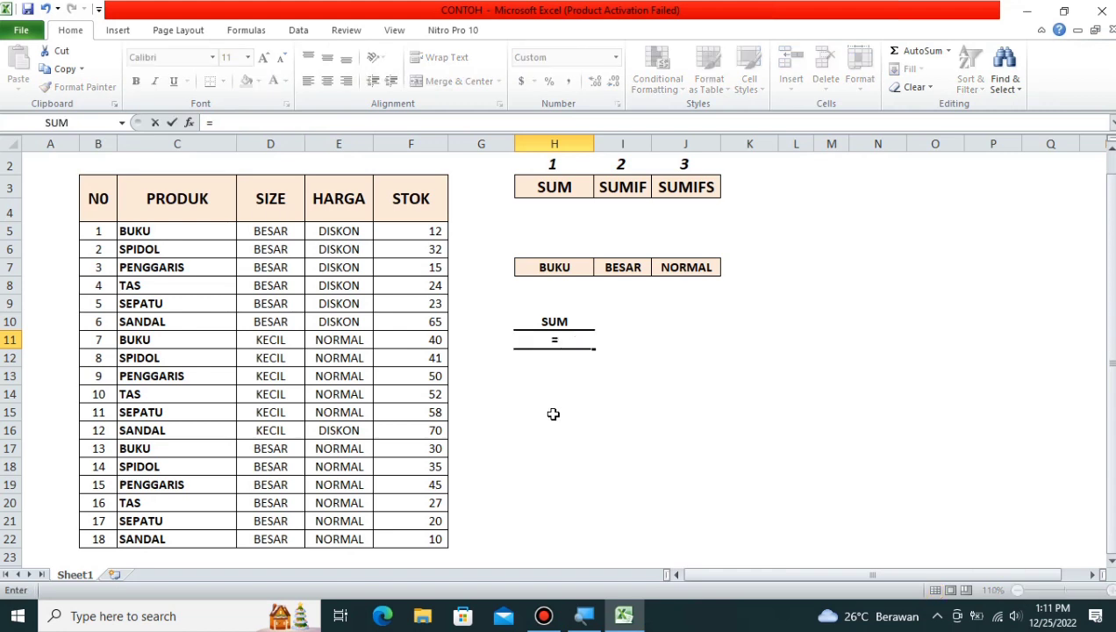
pyautogui.write('SUM')
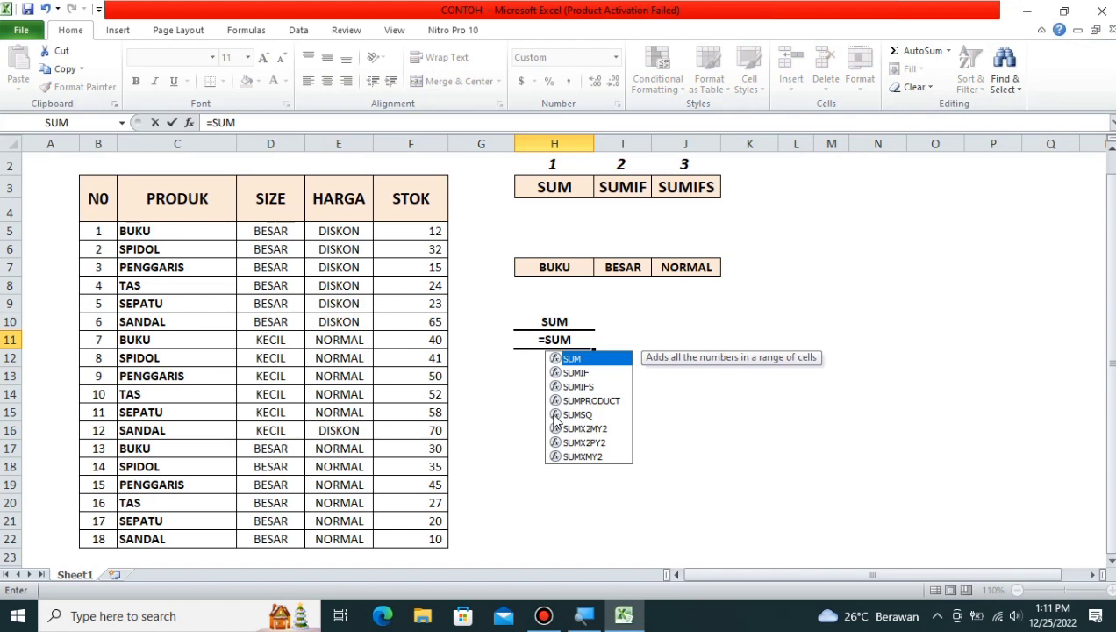
pyautogui.write('(')
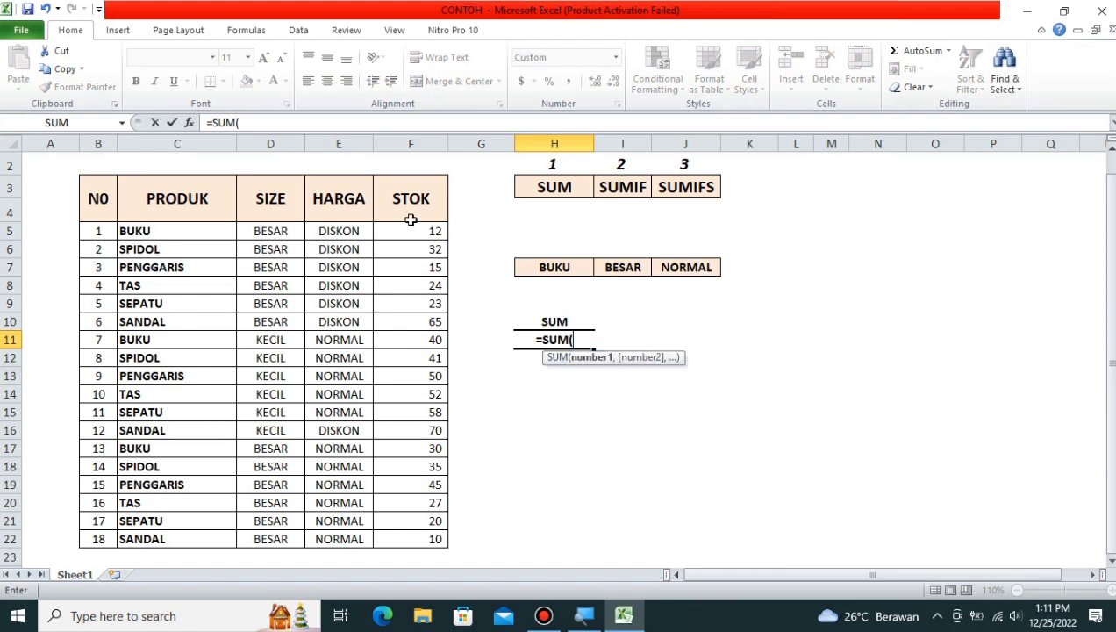
pyautogui.moveTo(411, 232); pyautogui.dragTo(422, 534)
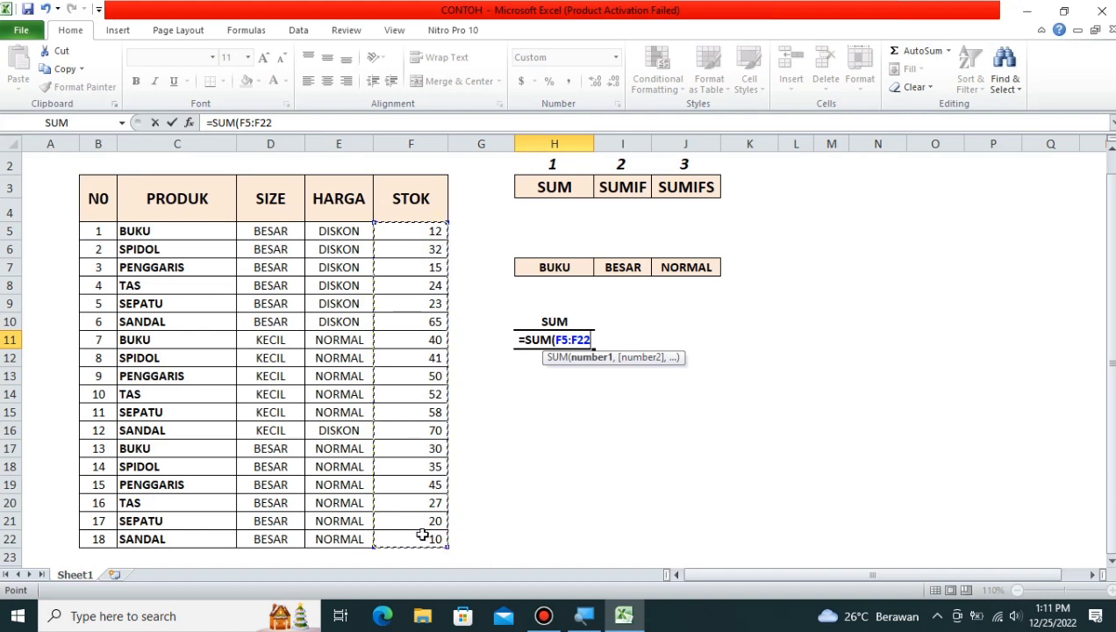
pyautogui.press('F4')
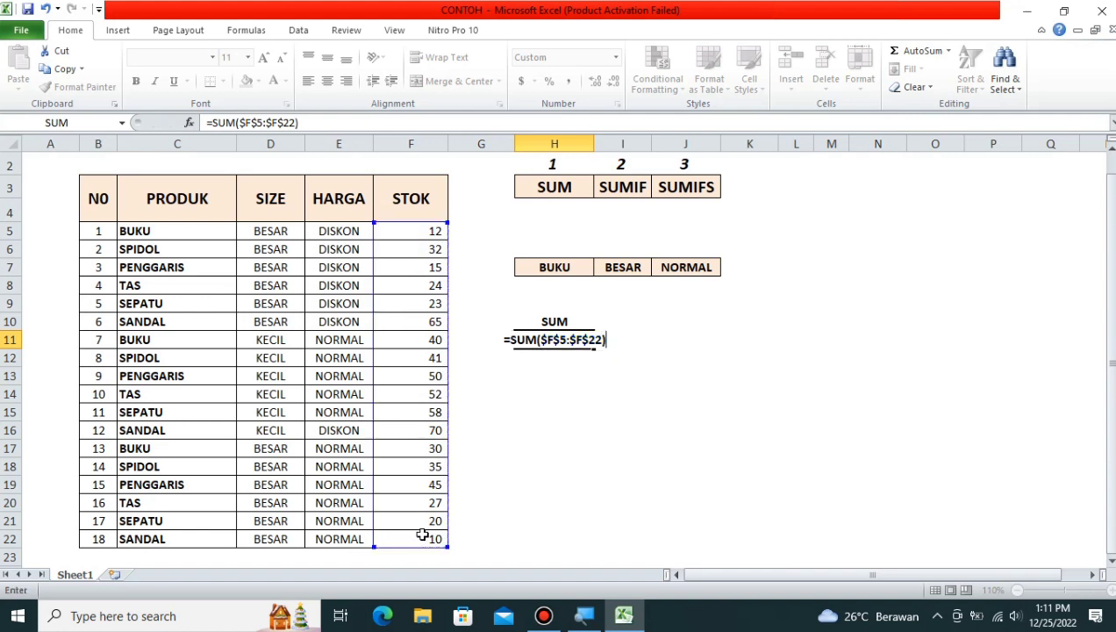
pyautogui.press('Return')
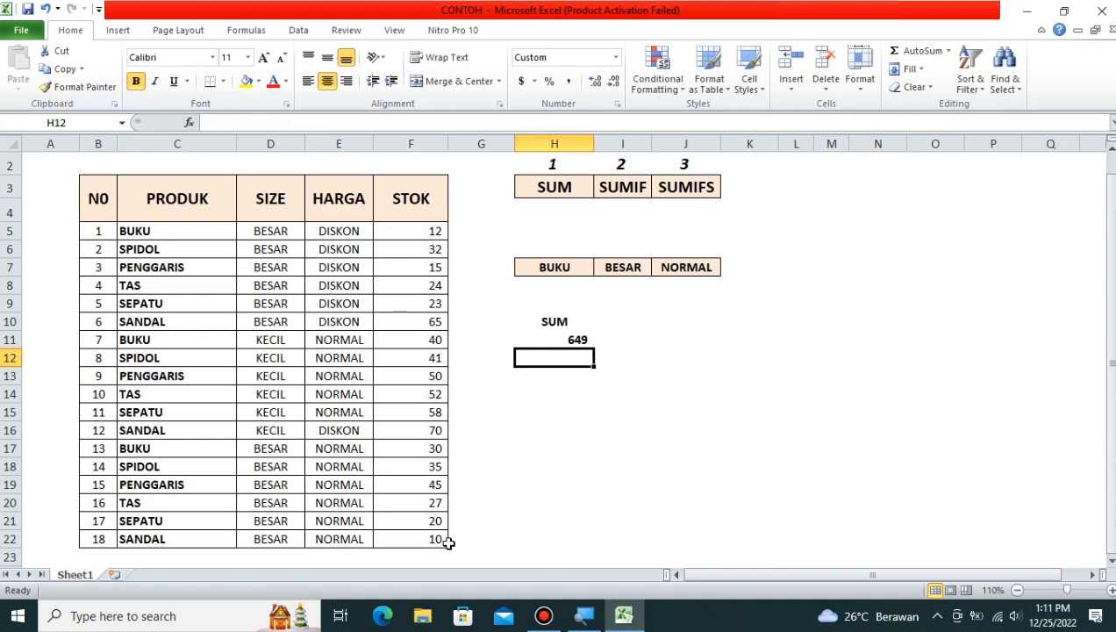
pyautogui.press('Return')
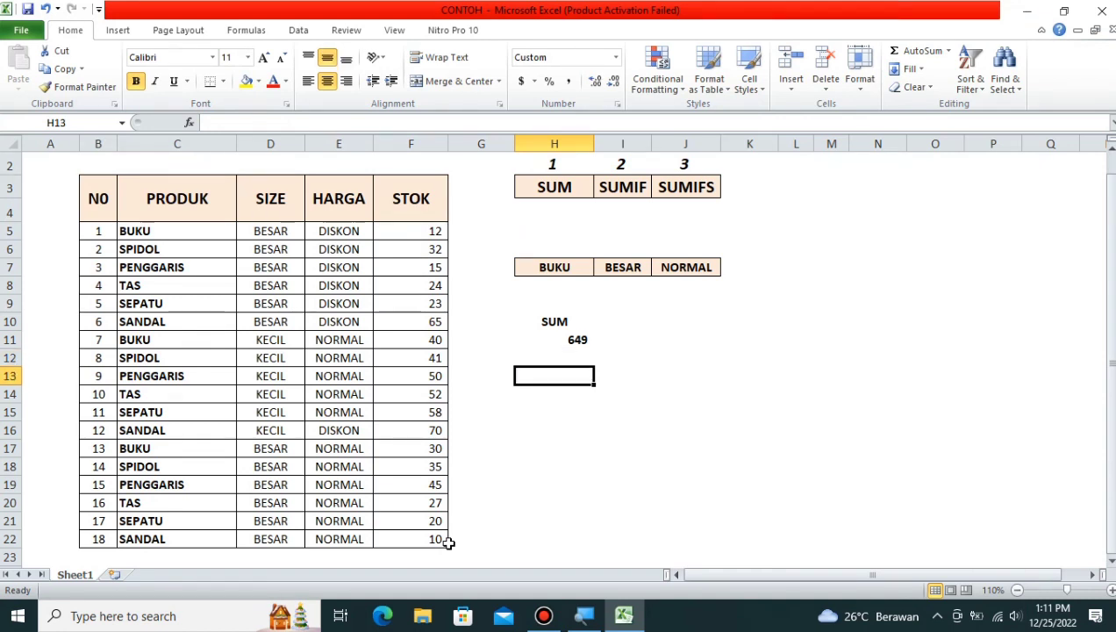
# Step: Label H13 SUMIF, then select the BUKU cell C5 and the PRODUK header C3
pyautogui.write('SUMIF')
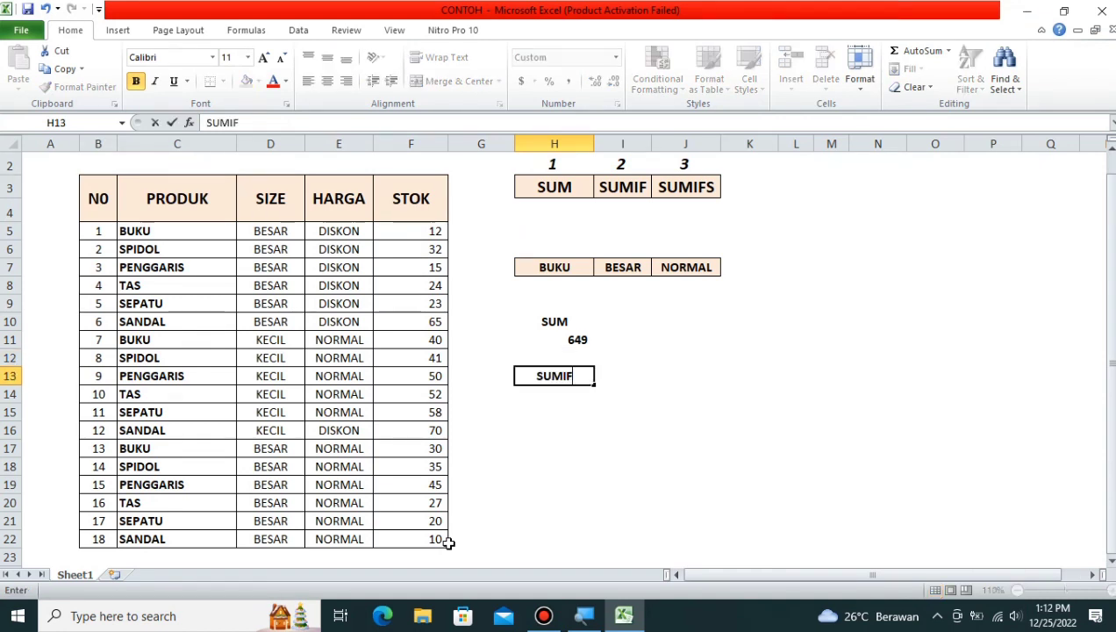
pyautogui.press('Return')
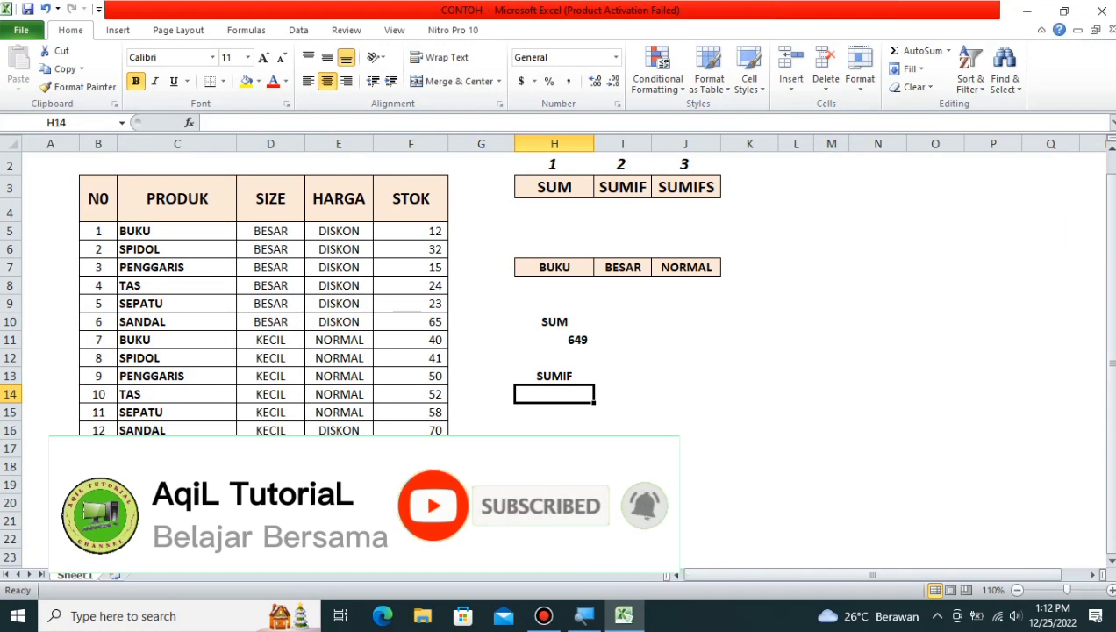
pyautogui.click(197, 229)
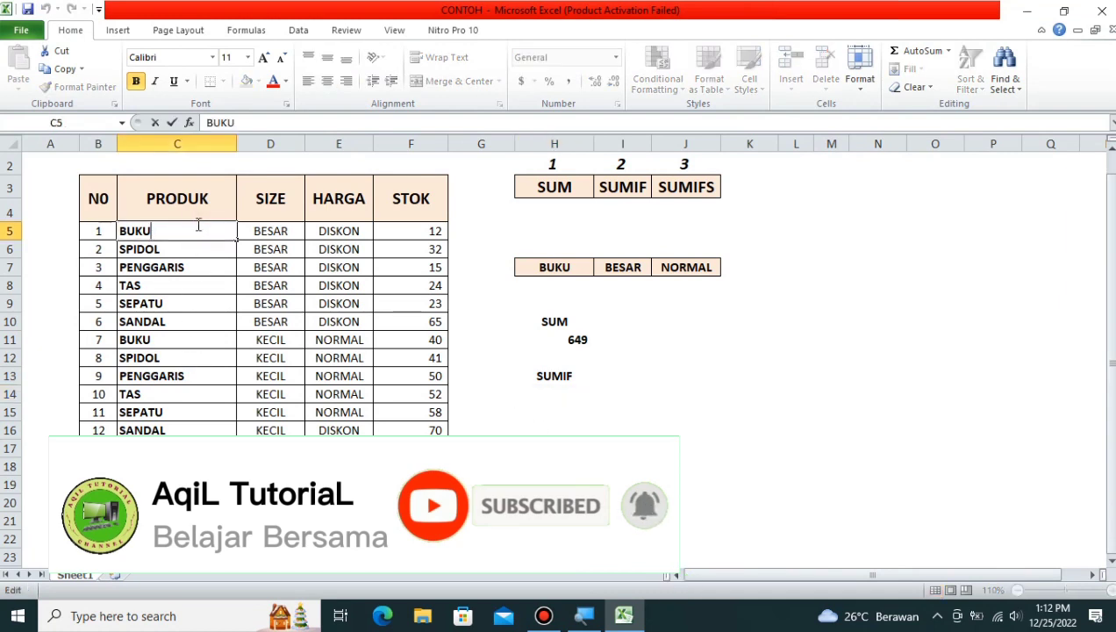
pyautogui.click(194, 199)
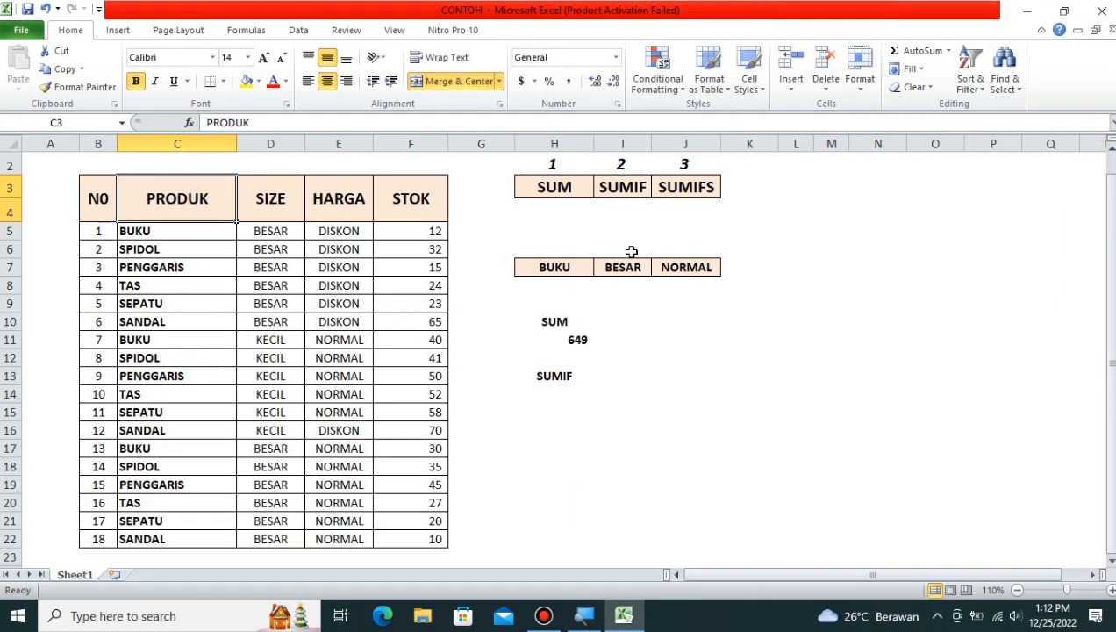
# Step: Enter =SUMIF($C$5:$C$22,H7,$F$5:$F$22) in H14 to total BUKU stock (82)
pyautogui.click(545, 399)
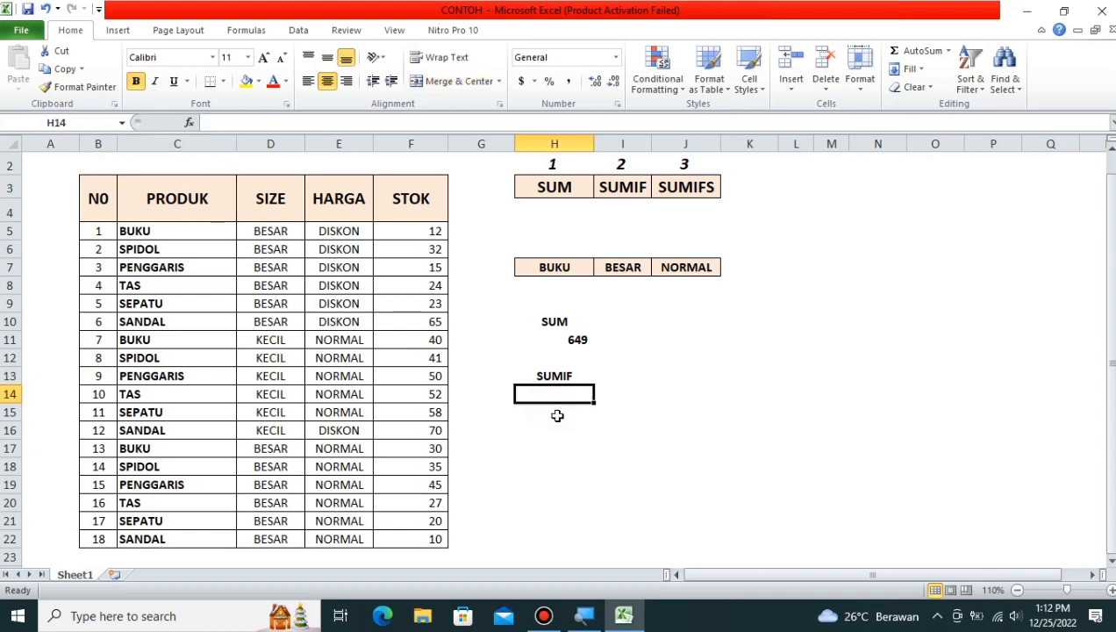
pyautogui.write('=')
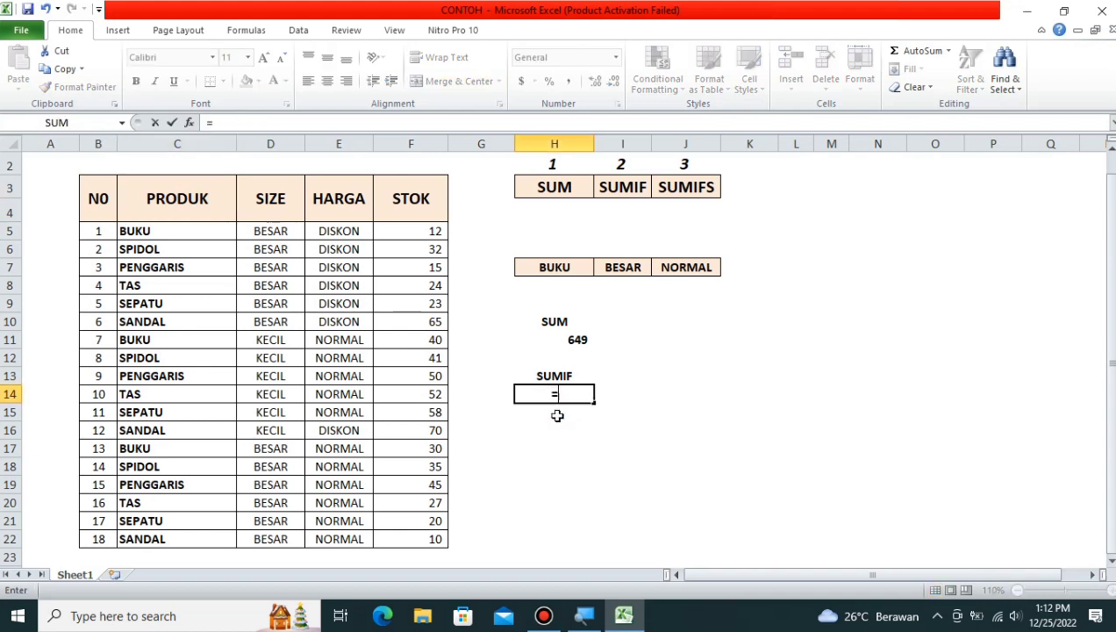
pyautogui.write('SUMIF')
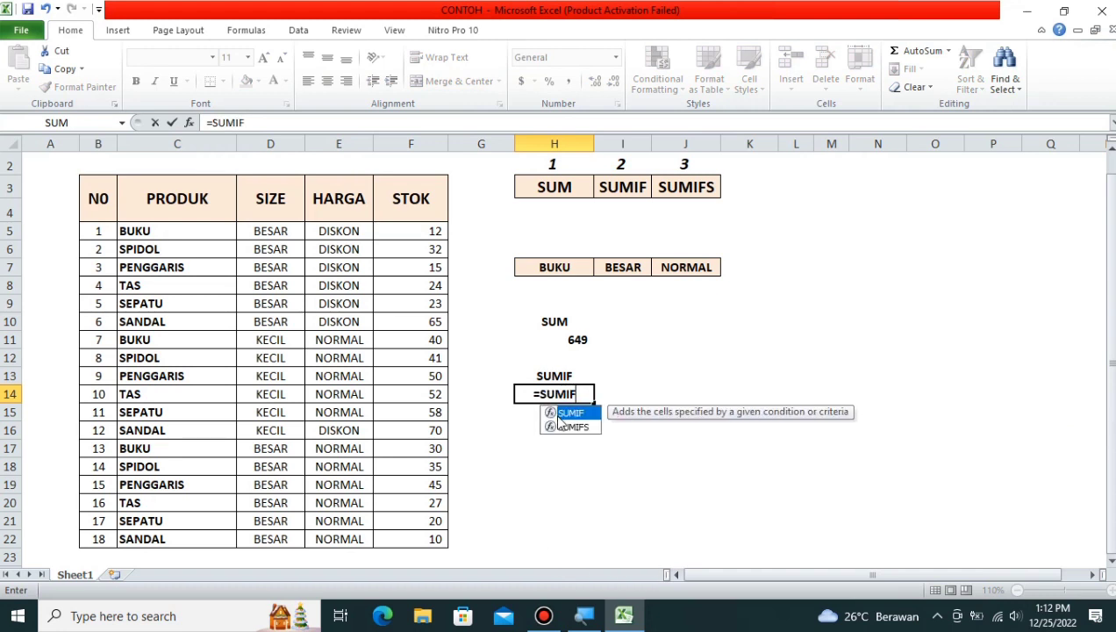
pyautogui.write('(')
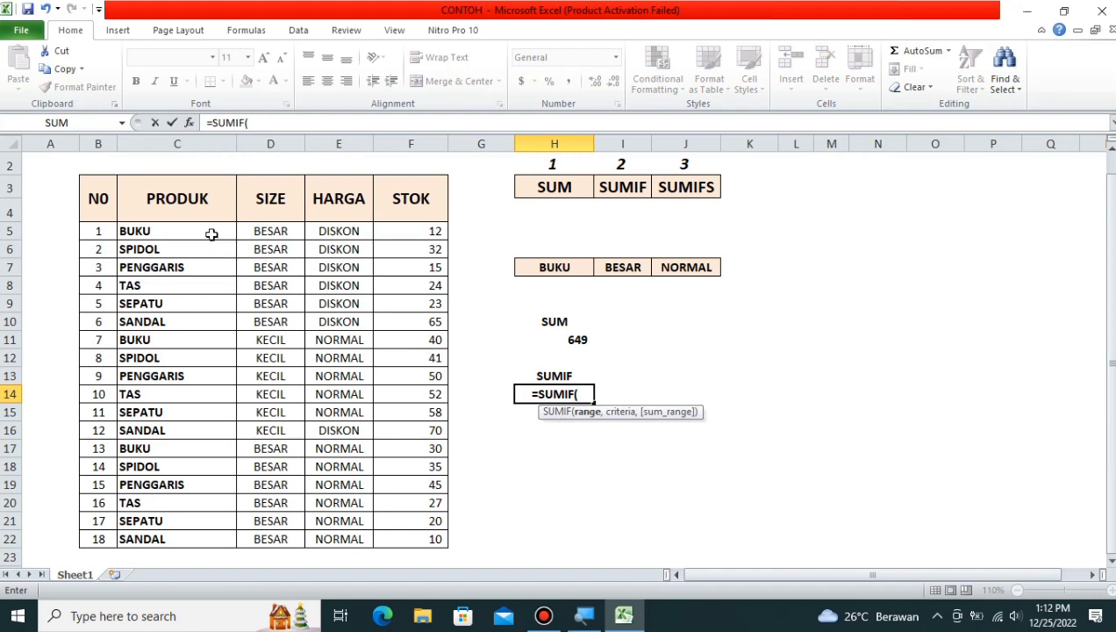
pyautogui.moveTo(210, 232); pyautogui.dragTo(200, 541)
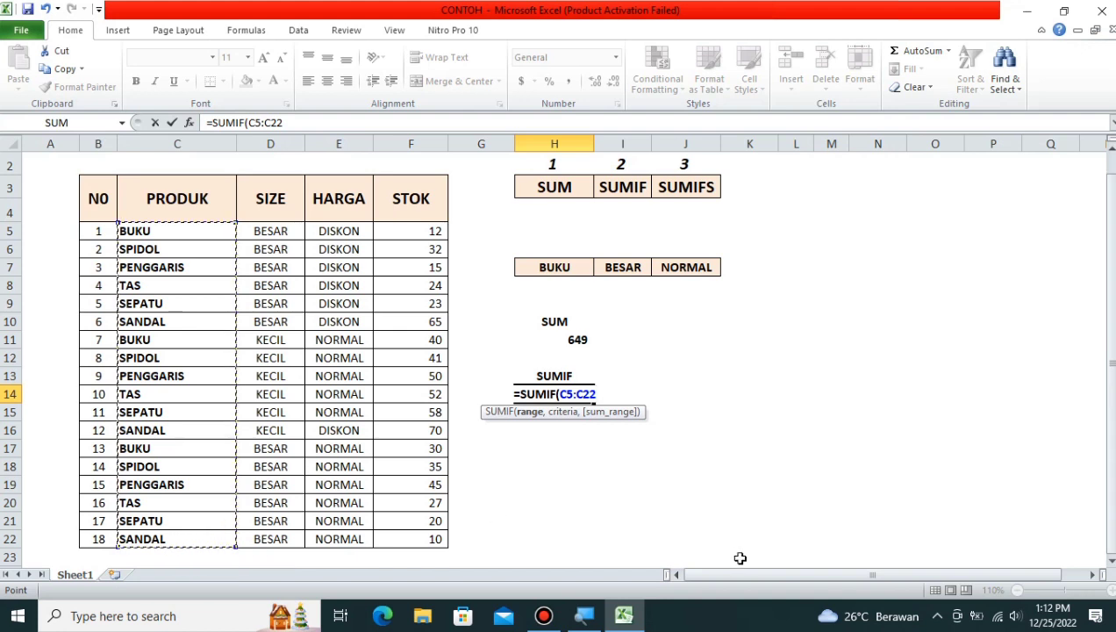
pyautogui.press('F4')
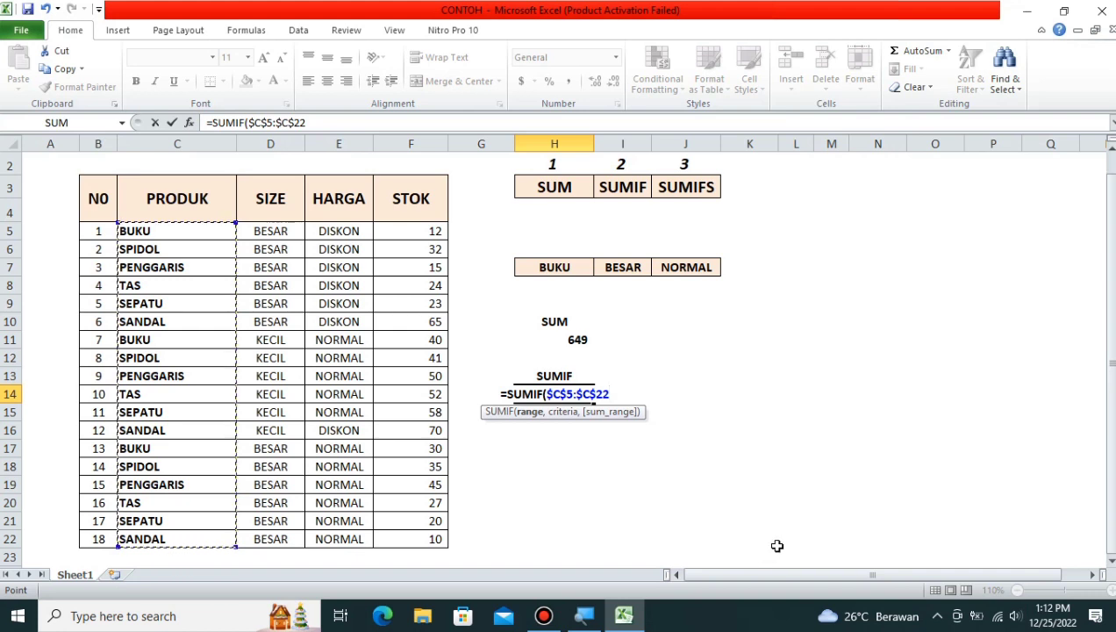
pyautogui.write(',')
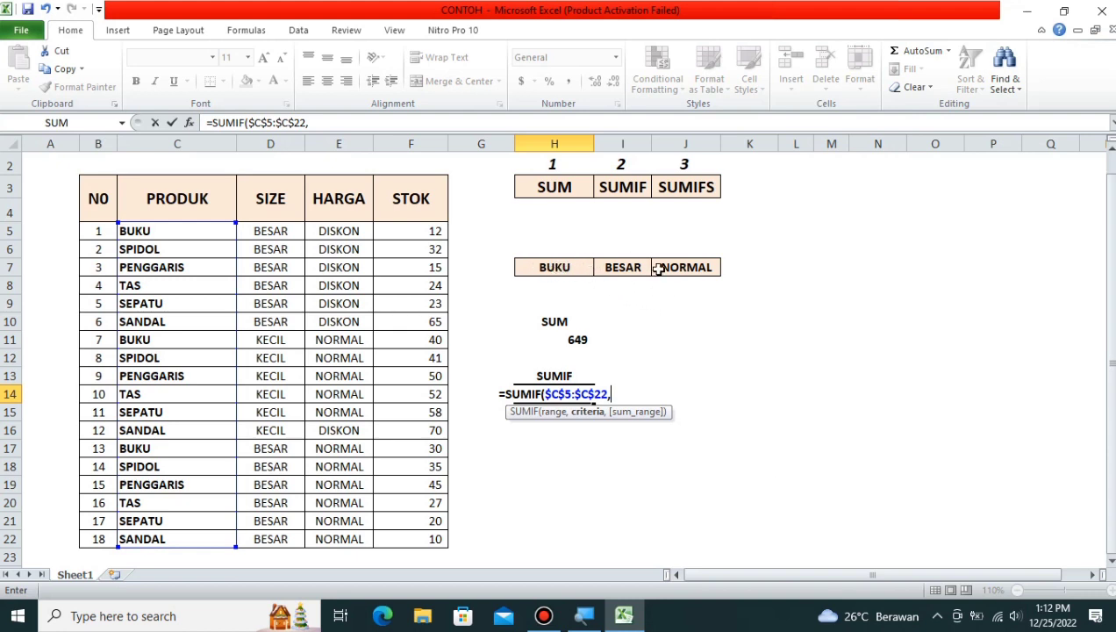
pyautogui.click(562, 266)
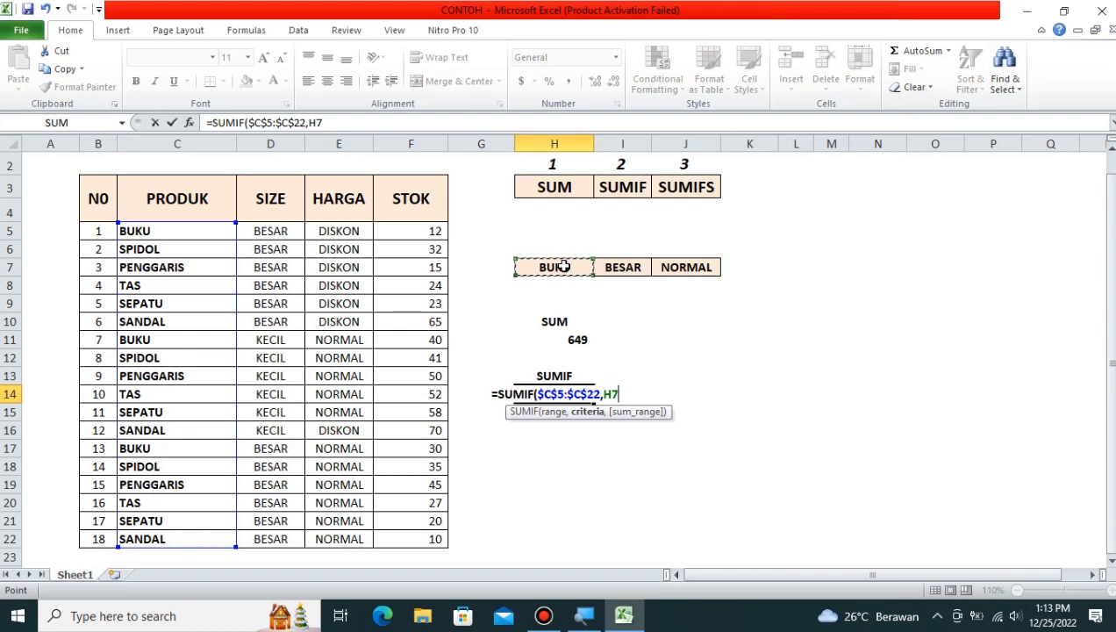
pyautogui.write(',')
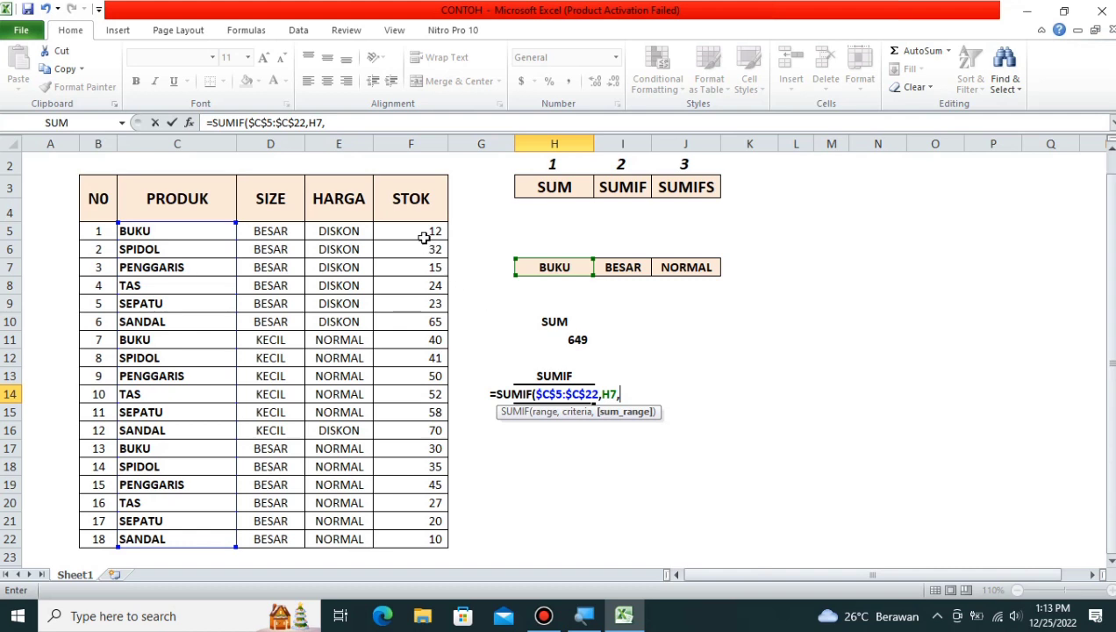
pyautogui.moveTo(425, 231); pyautogui.dragTo(417, 535)
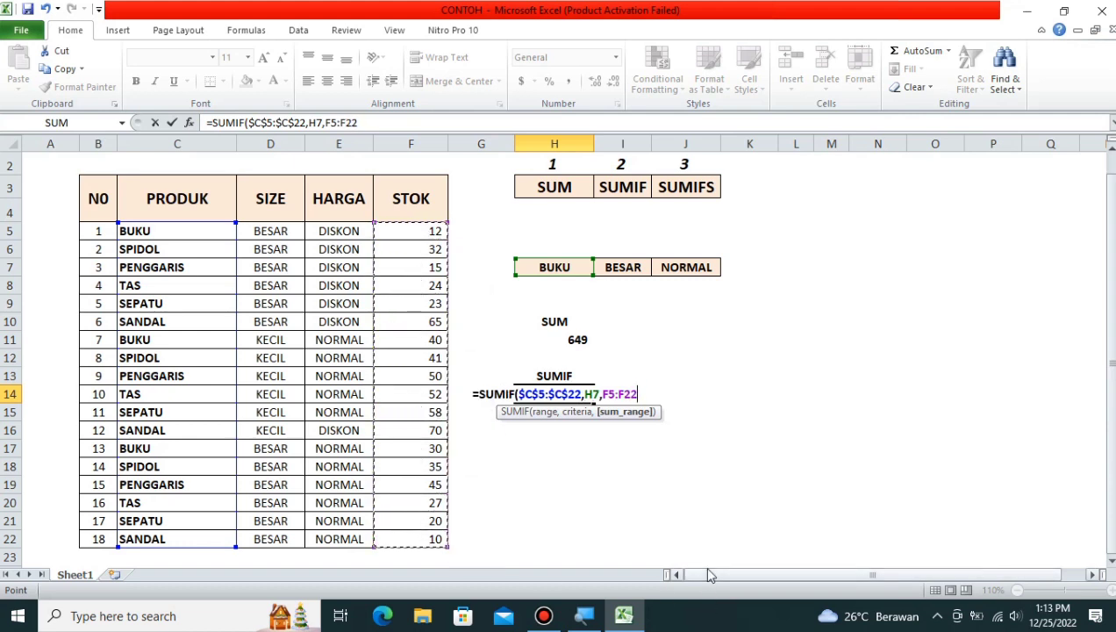
pyautogui.press('F4')
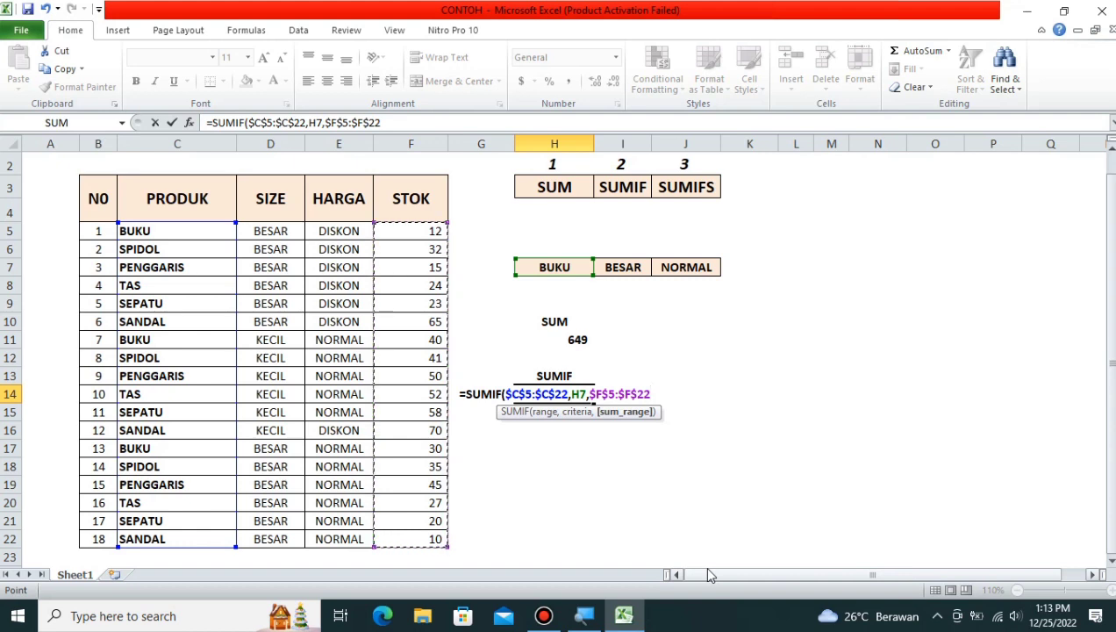
pyautogui.write(')')
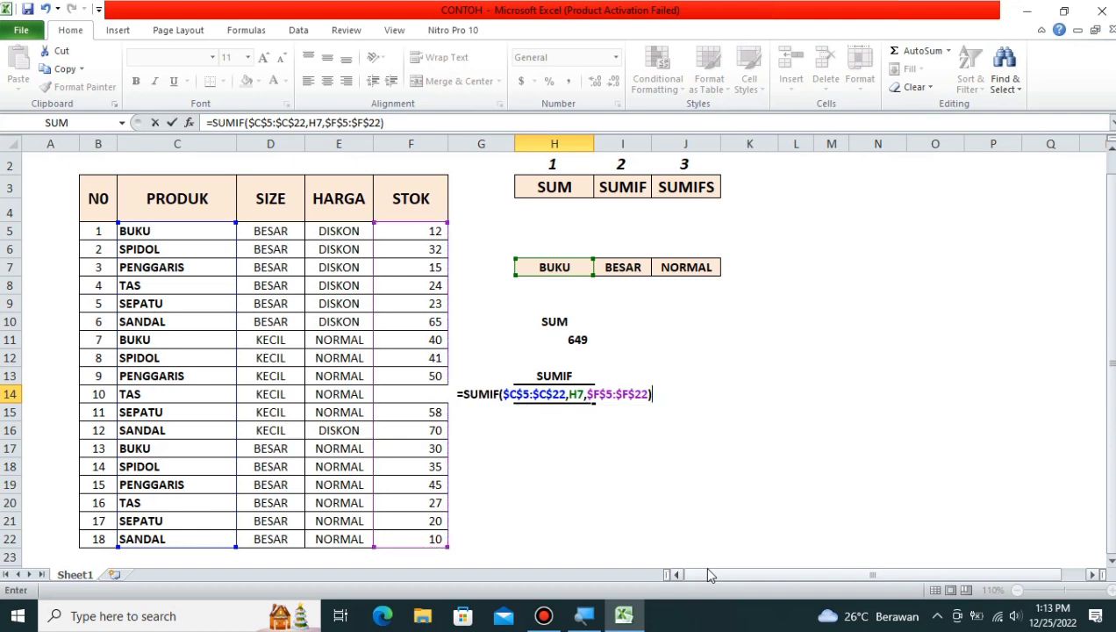
pyautogui.press('Return')
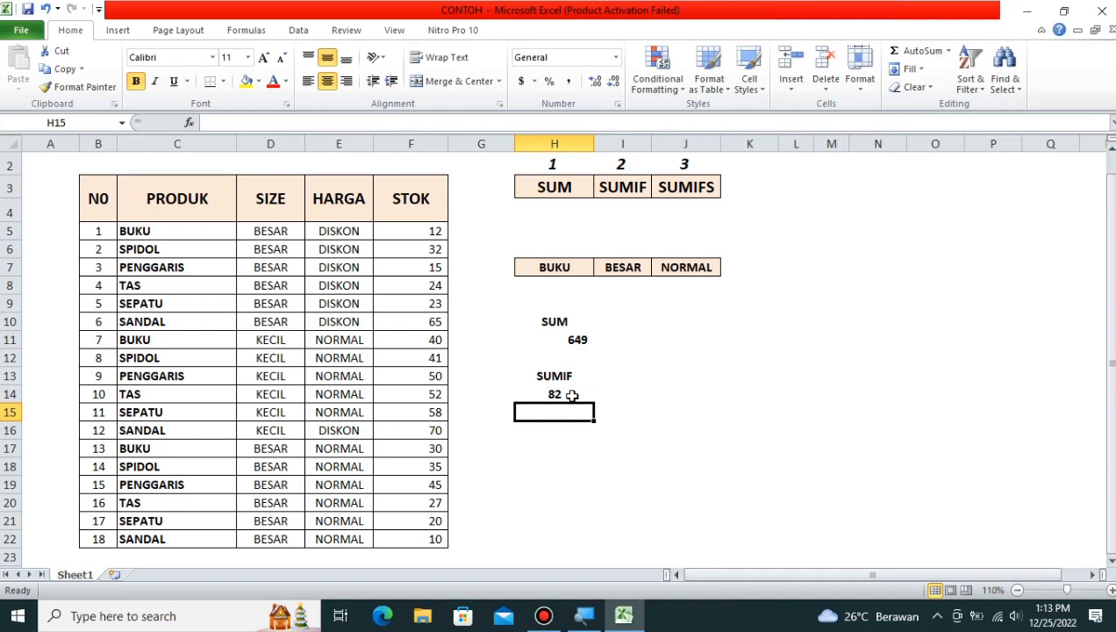
pyautogui.click(571, 396)
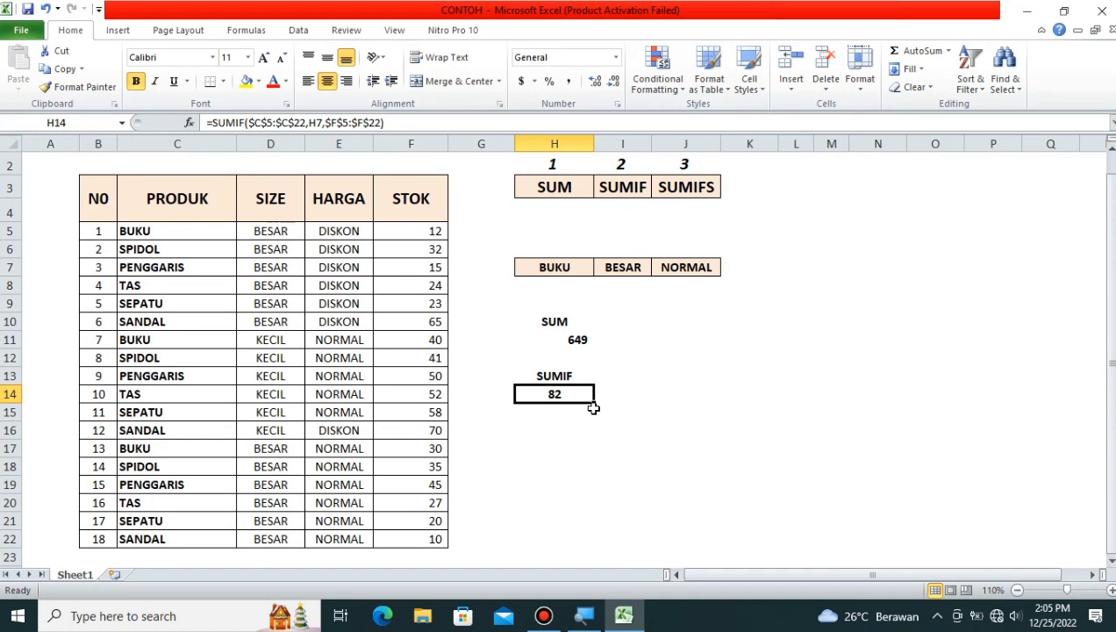
# Step: Re-enter =SUMIF($C$5:$C$22,H7,$F$5:$F$22) in H14 via the SUMIF suggestion, returning 82
pyautogui.write('=')
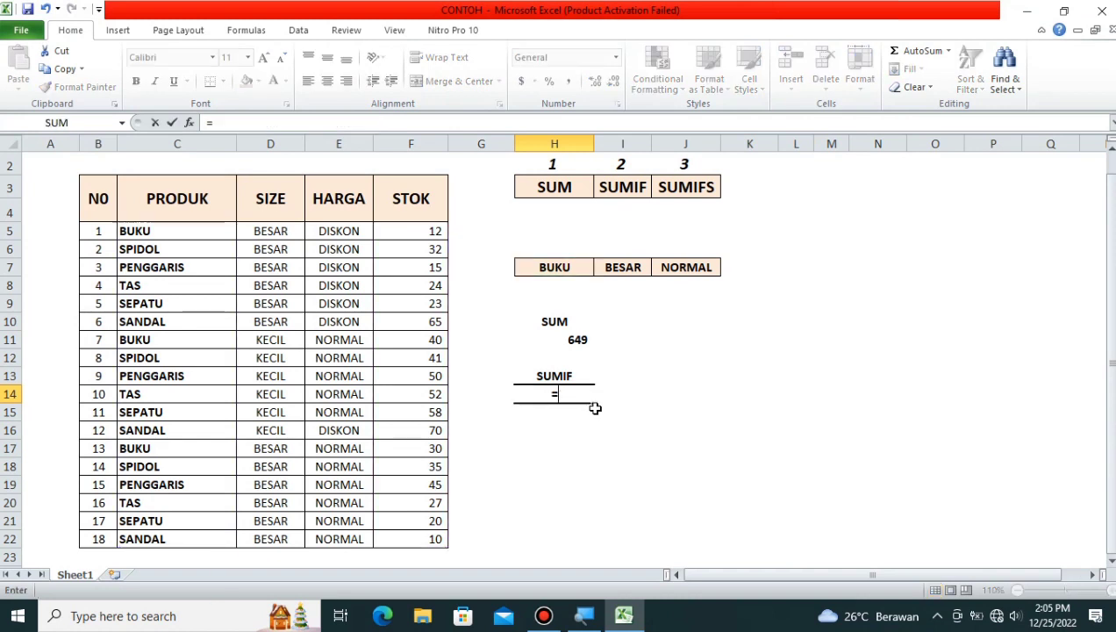
pyautogui.write('SUMI')
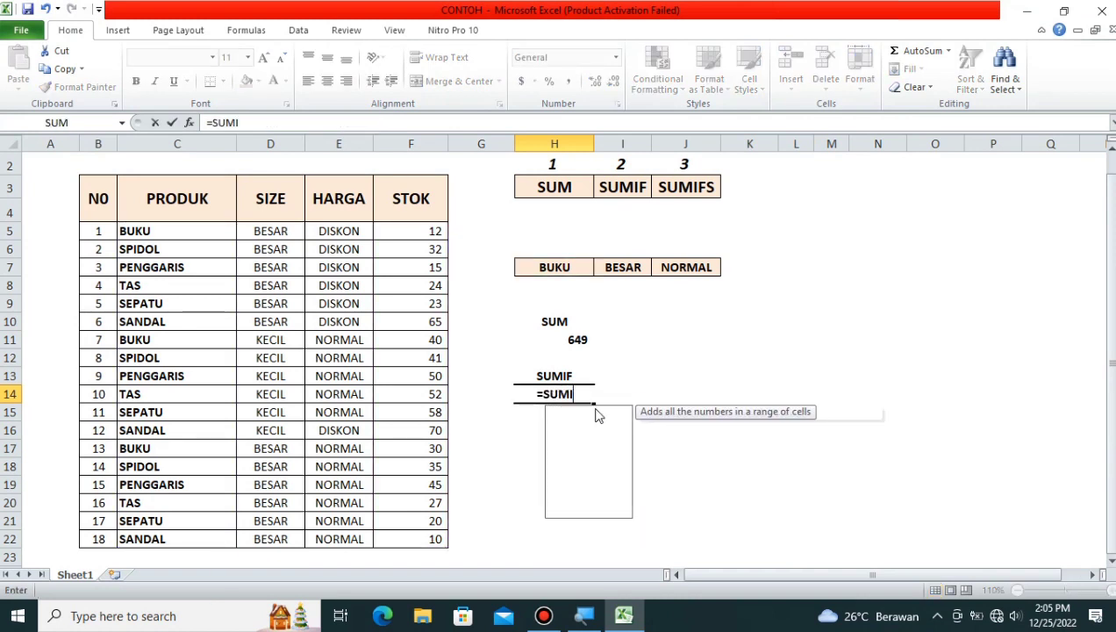
pyautogui.write('F')
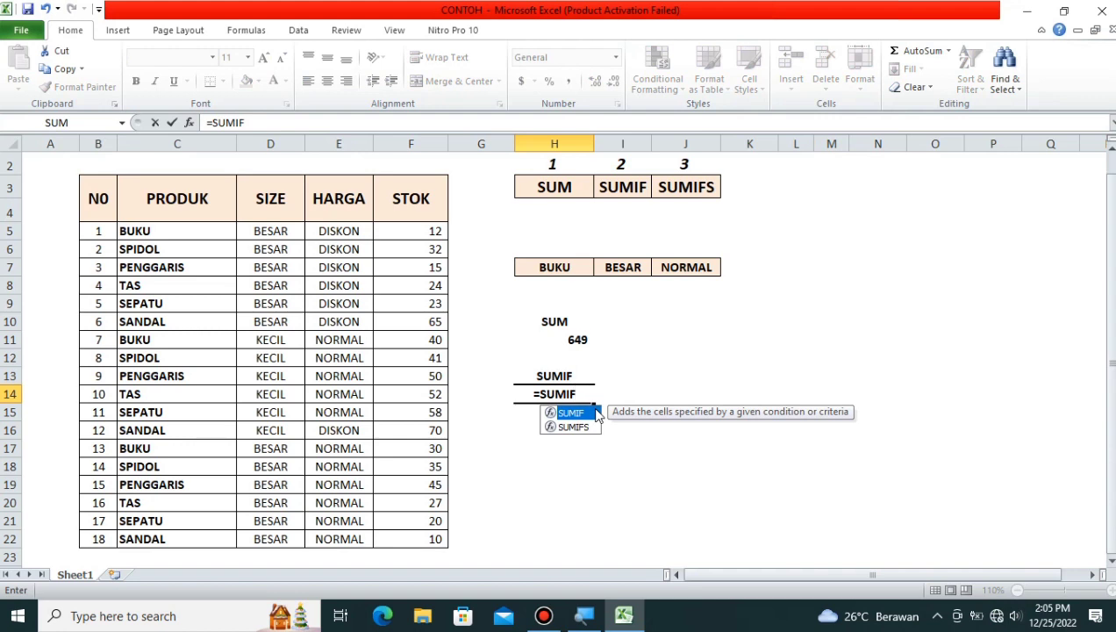
pyautogui.doubleClick(596, 410)
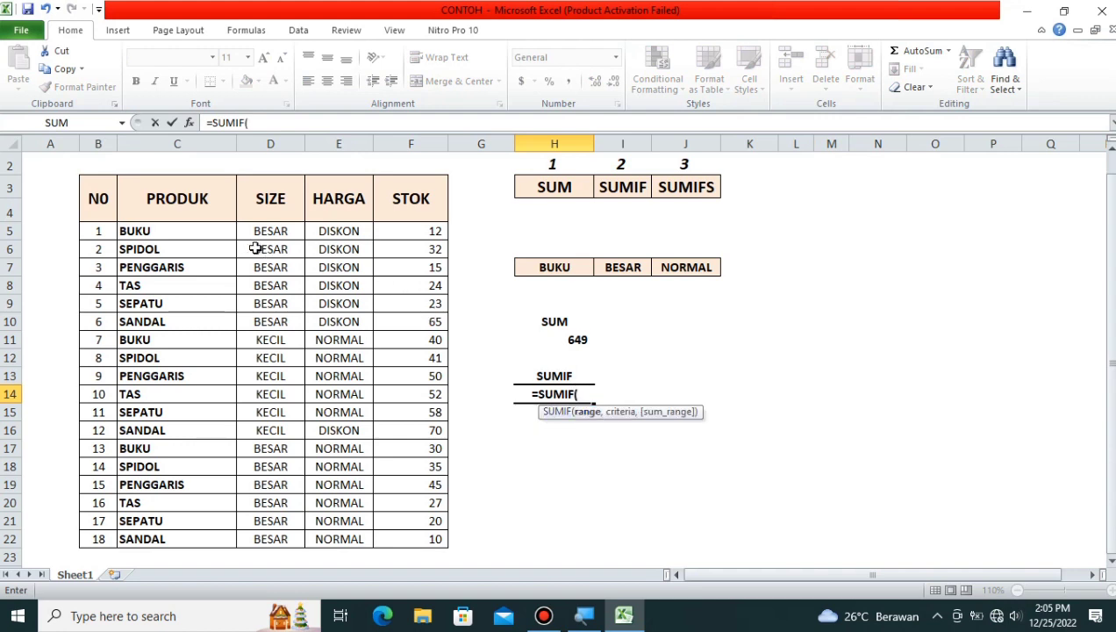
pyautogui.moveTo(208, 232); pyautogui.dragTo(182, 535)
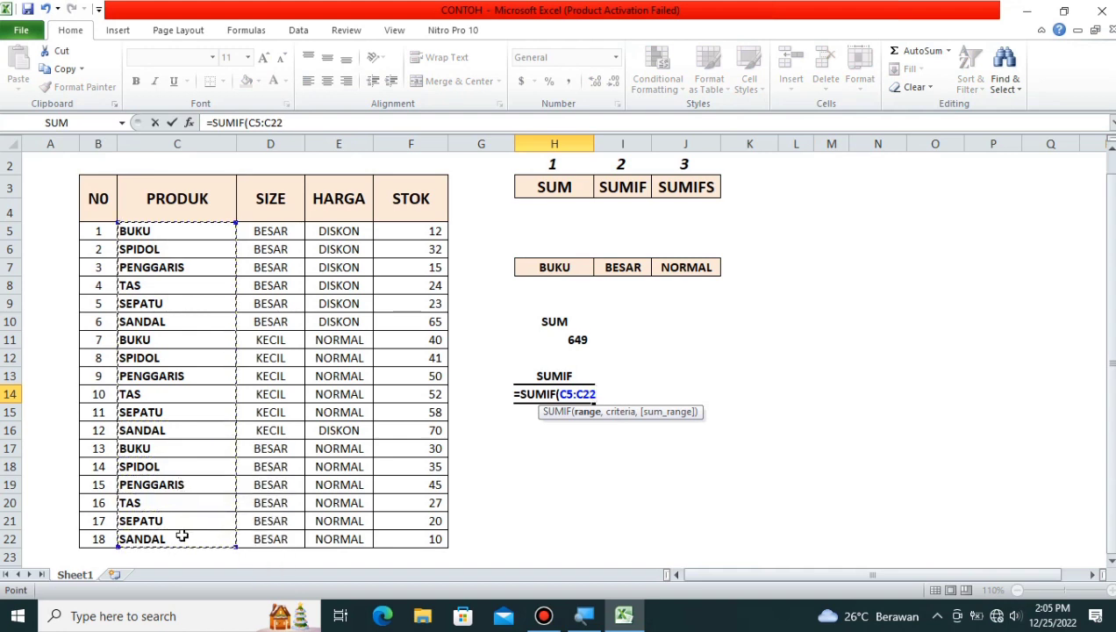
pyautogui.press('F4')
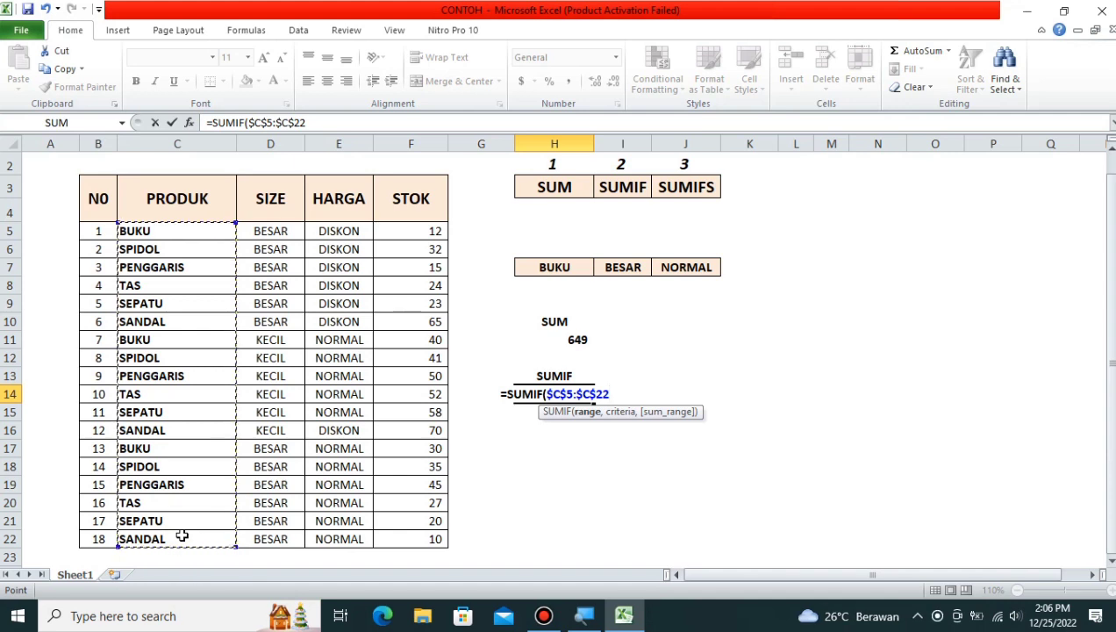
pyautogui.write(',')
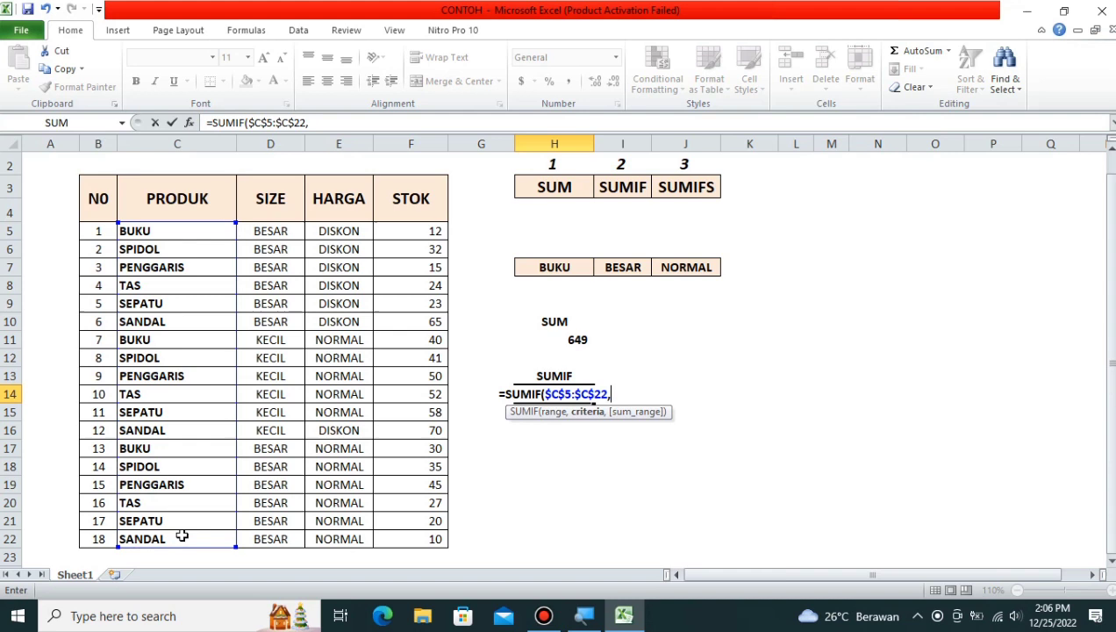
pyautogui.click(541, 270)
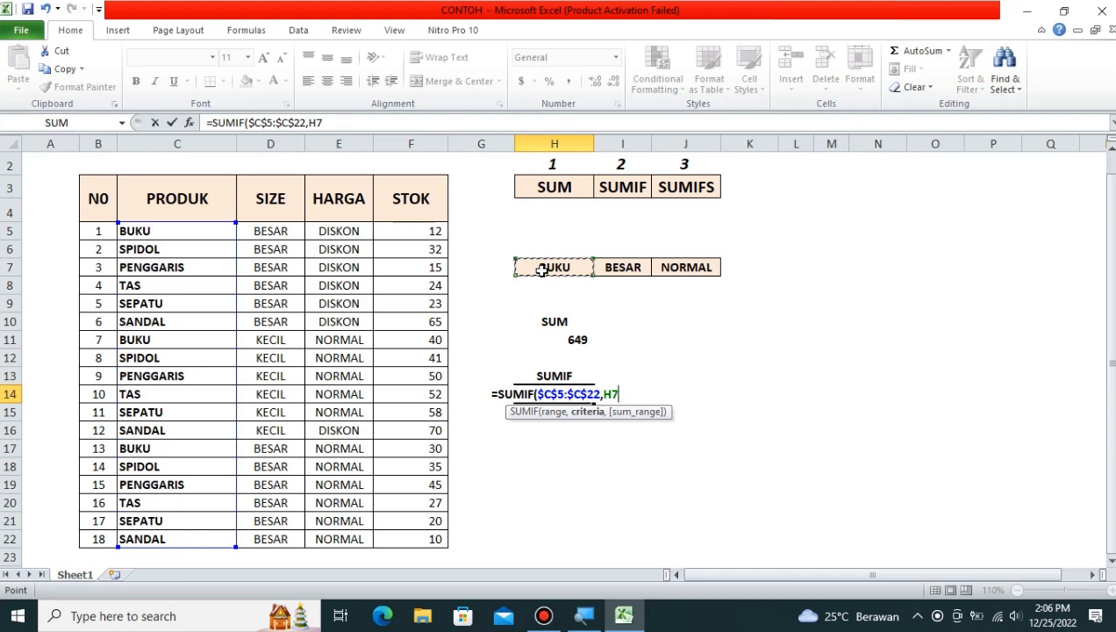
pyautogui.write(',')
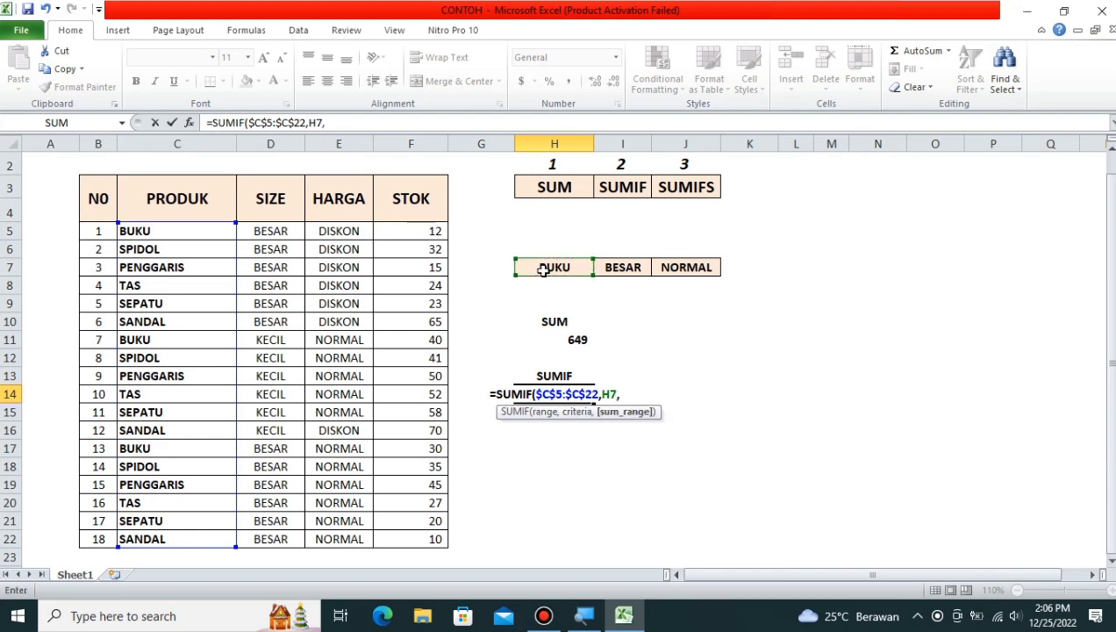
pyautogui.moveTo(419, 230); pyautogui.dragTo(430, 539)
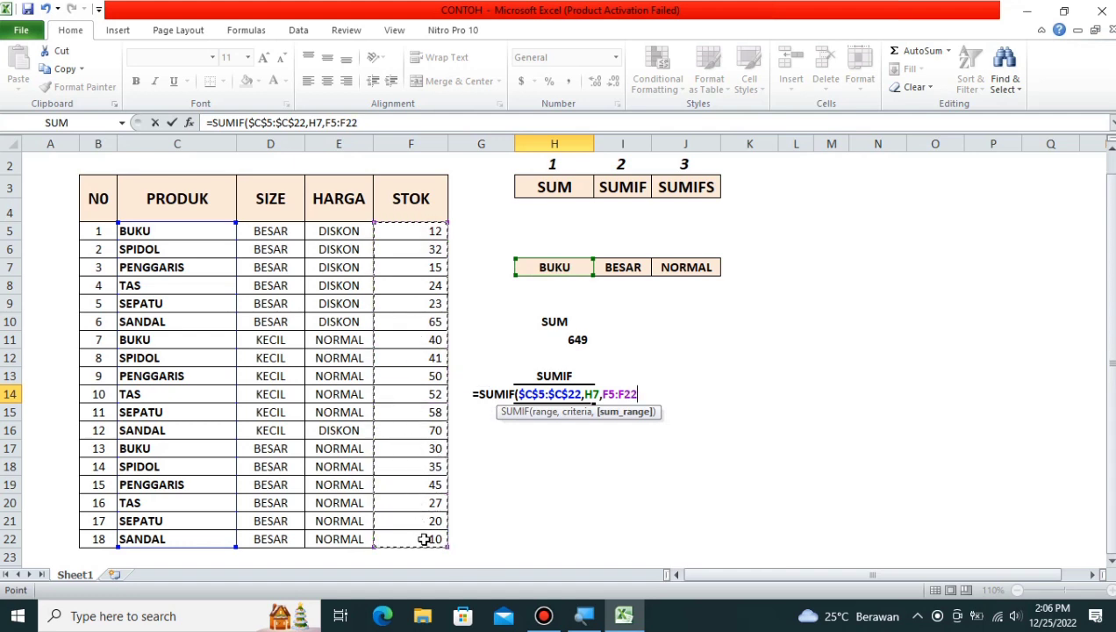
pyautogui.press('F4')
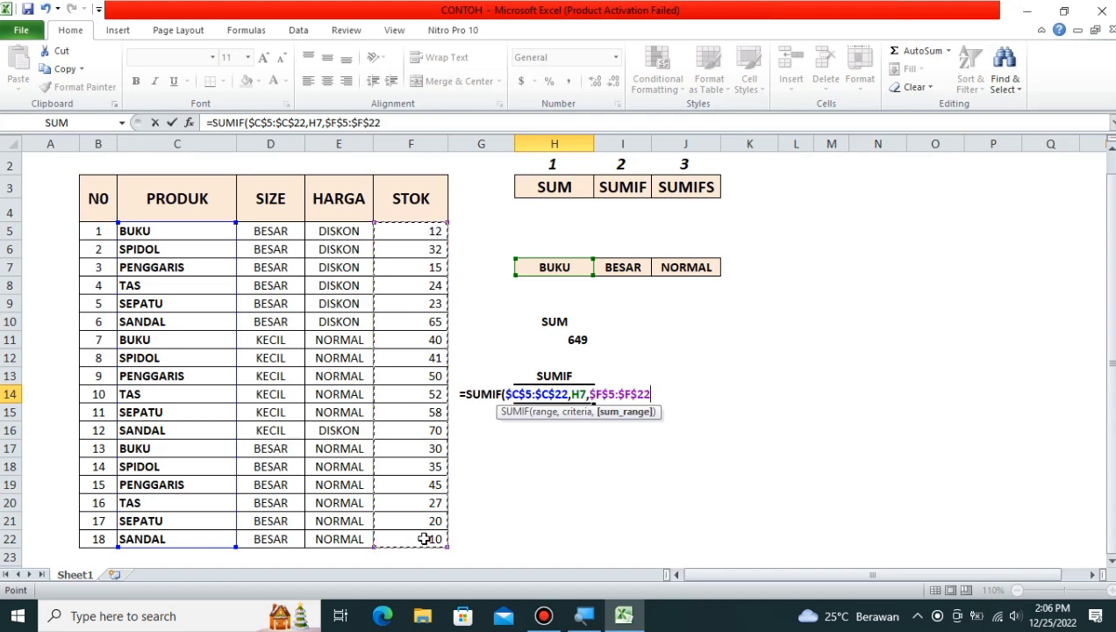
pyautogui.write(')')
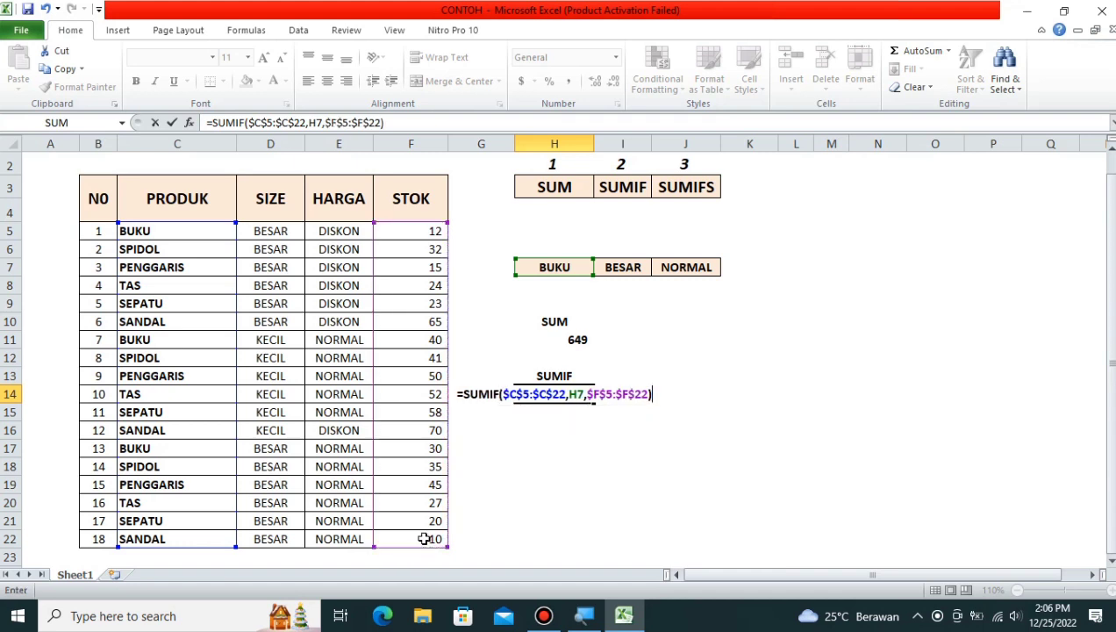
pyautogui.press('Return')
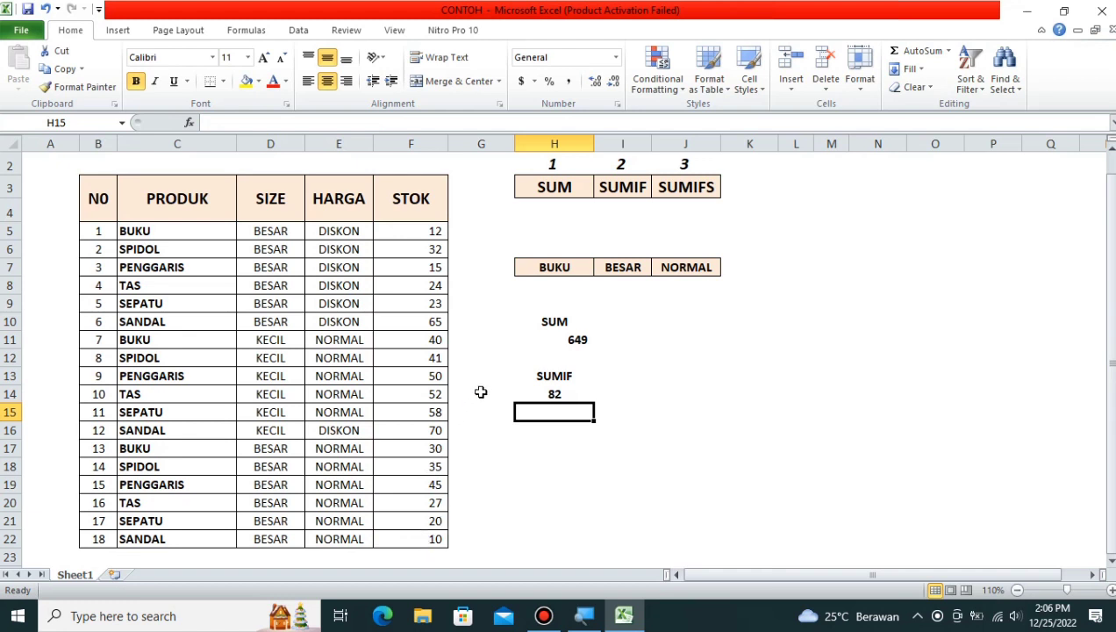
# Step: Replace the H7 product criterion BUKU with SPIDOL, making the SUMIF total 108
pyautogui.click(545, 268)
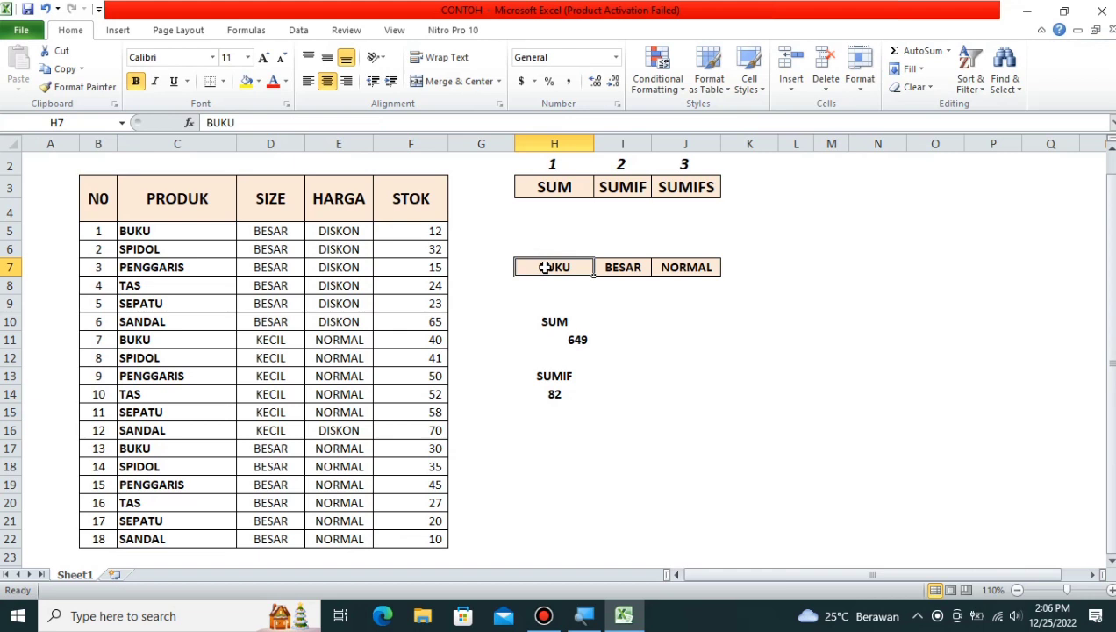
pyautogui.write('SPIDOL')
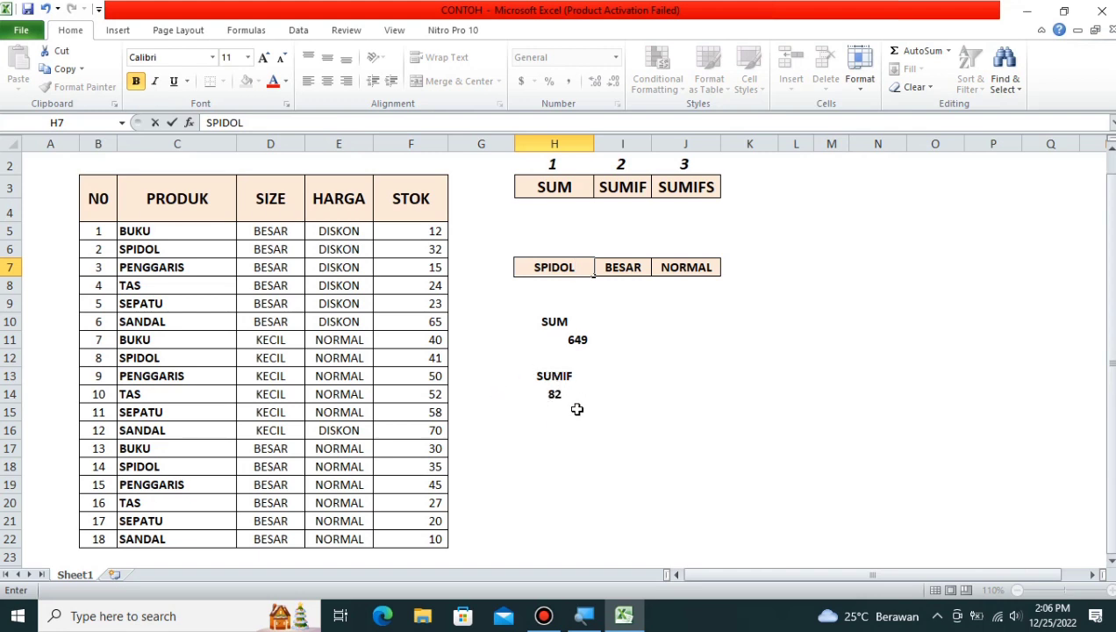
pyautogui.press('Return')
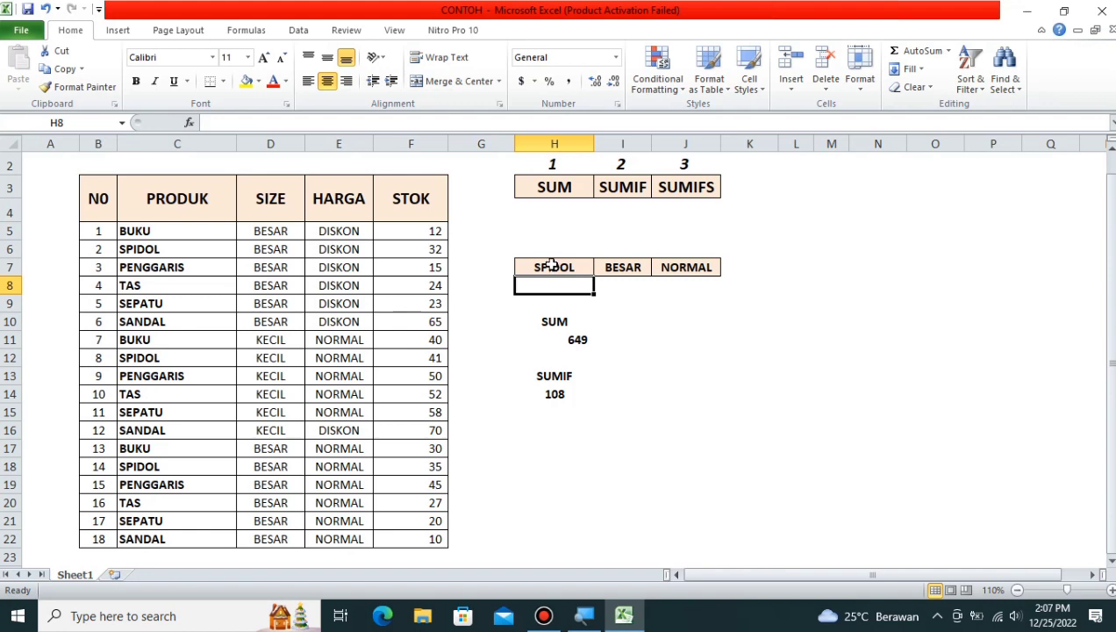
# Step: Label H16 SUMIFS and select H18 for the formula
pyautogui.click(556, 433)
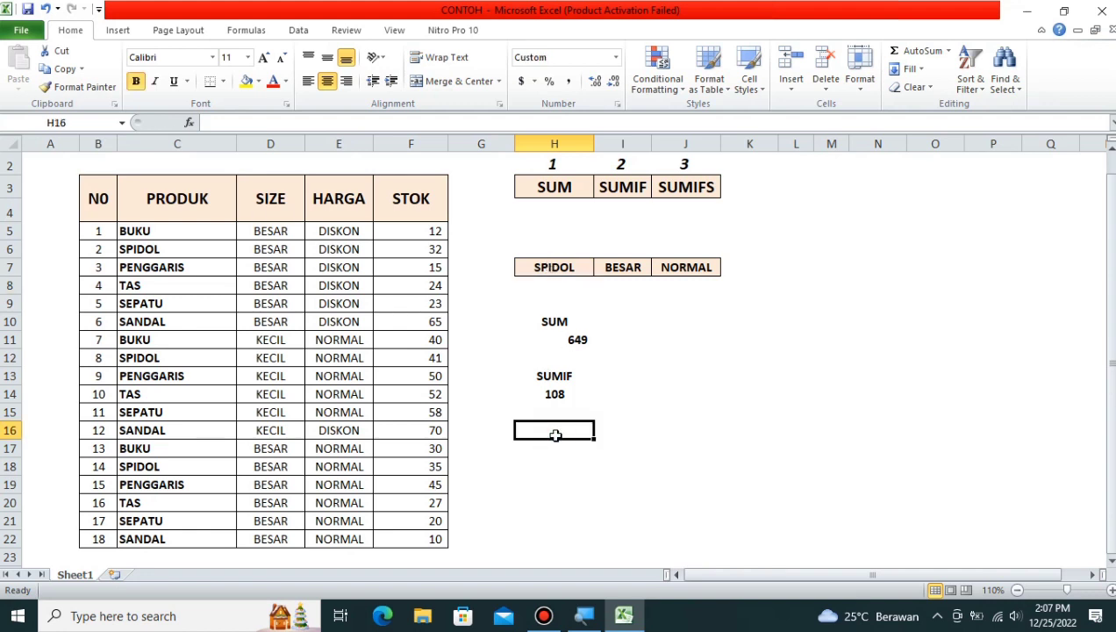
pyautogui.write('SUMIFS')
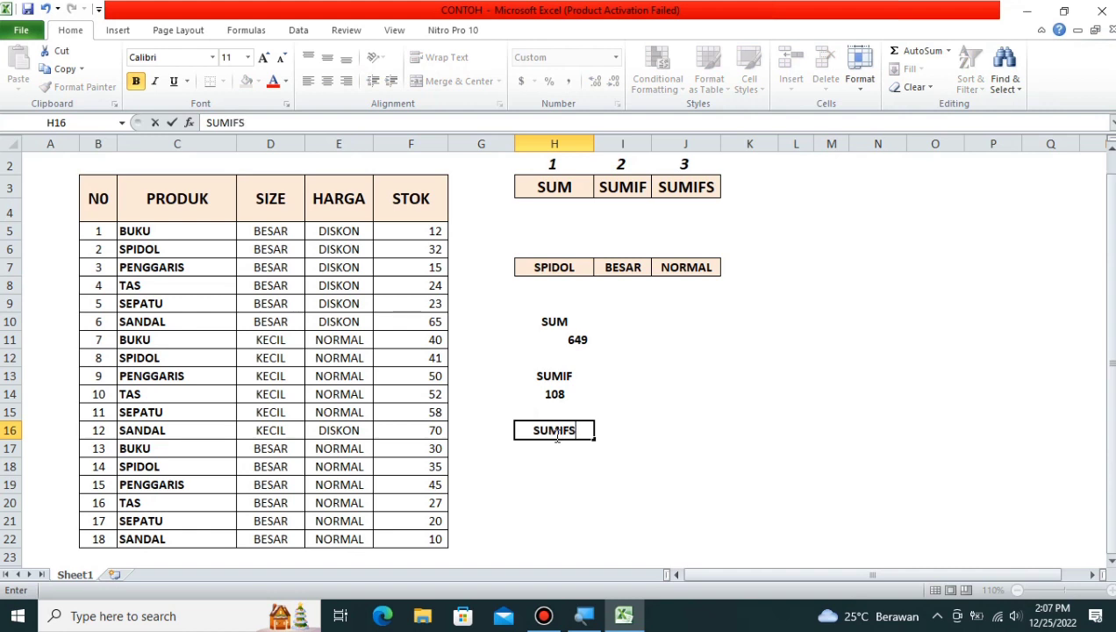
pyautogui.click(614, 398)
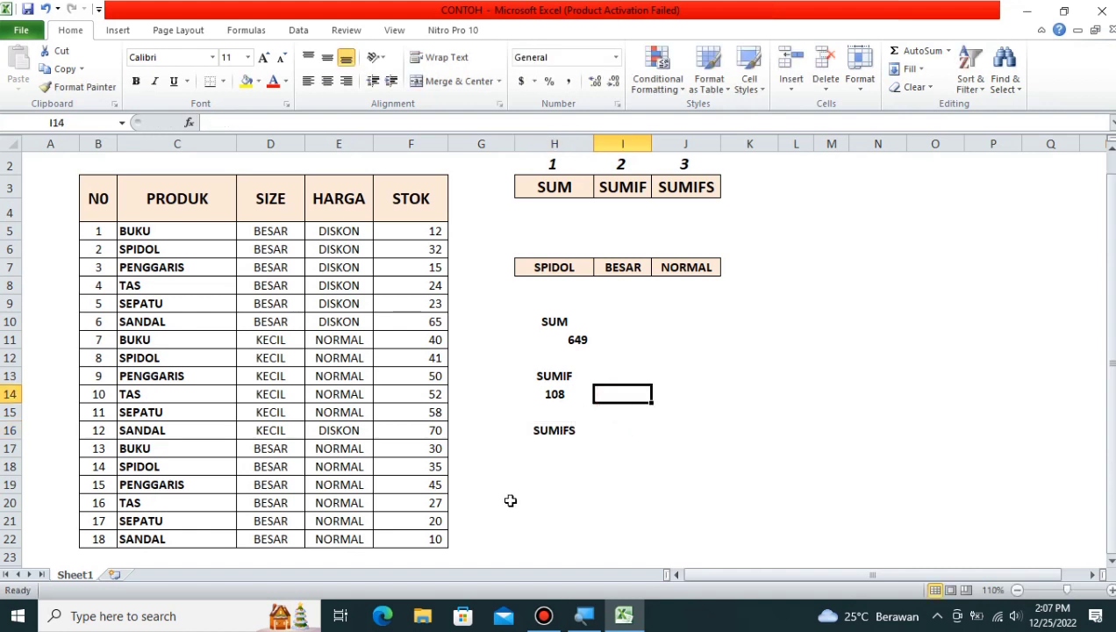
pyautogui.click(557, 459)
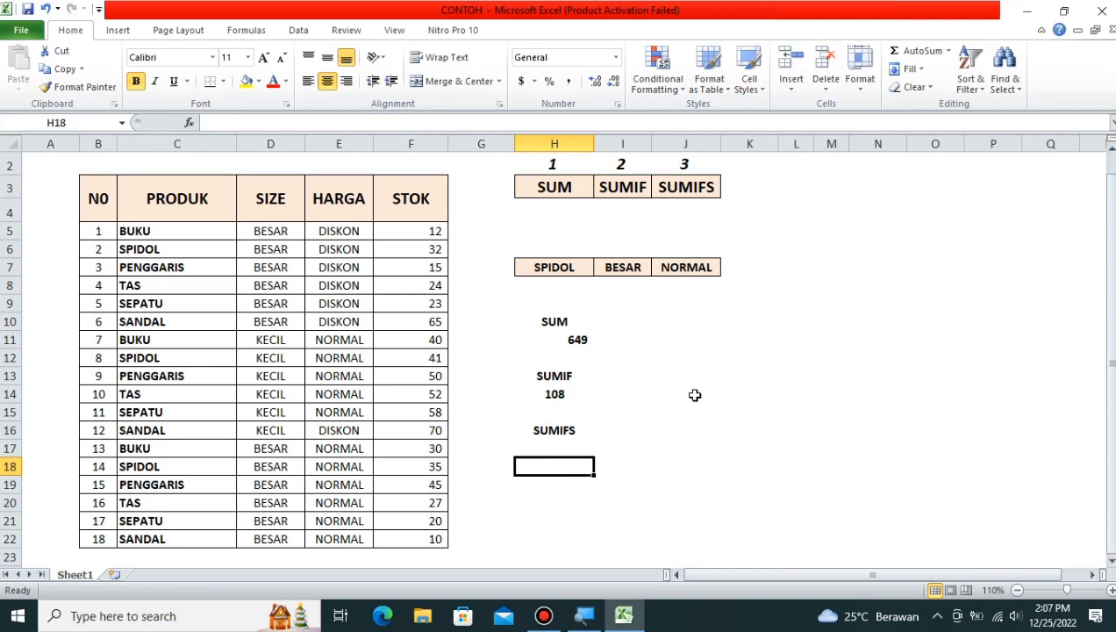
# Step: Start =SUMIFS in H18 with sum range $F$5:$F$22 and product condition $C$5:$C$22 matching H7
pyautogui.write('=SU')
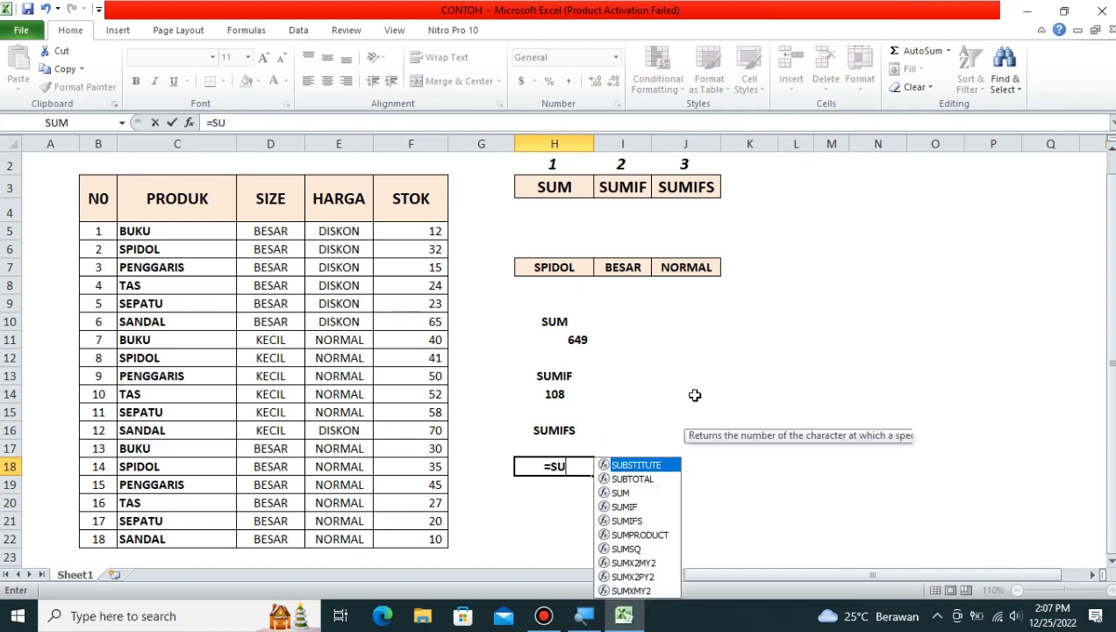
pyautogui.write('MIFS')
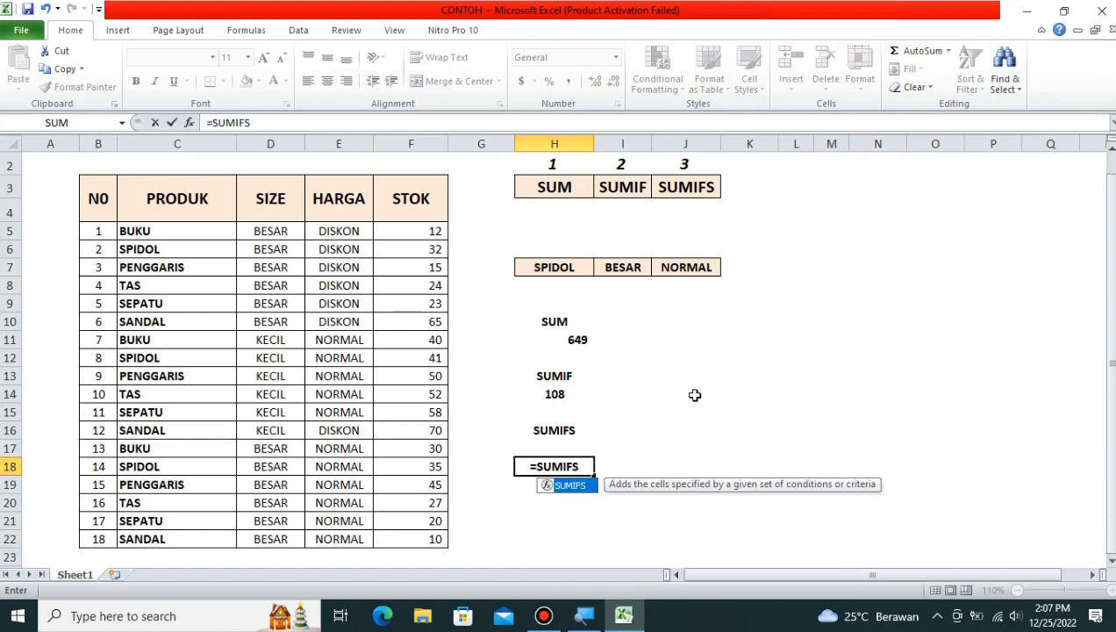
pyautogui.write('(')
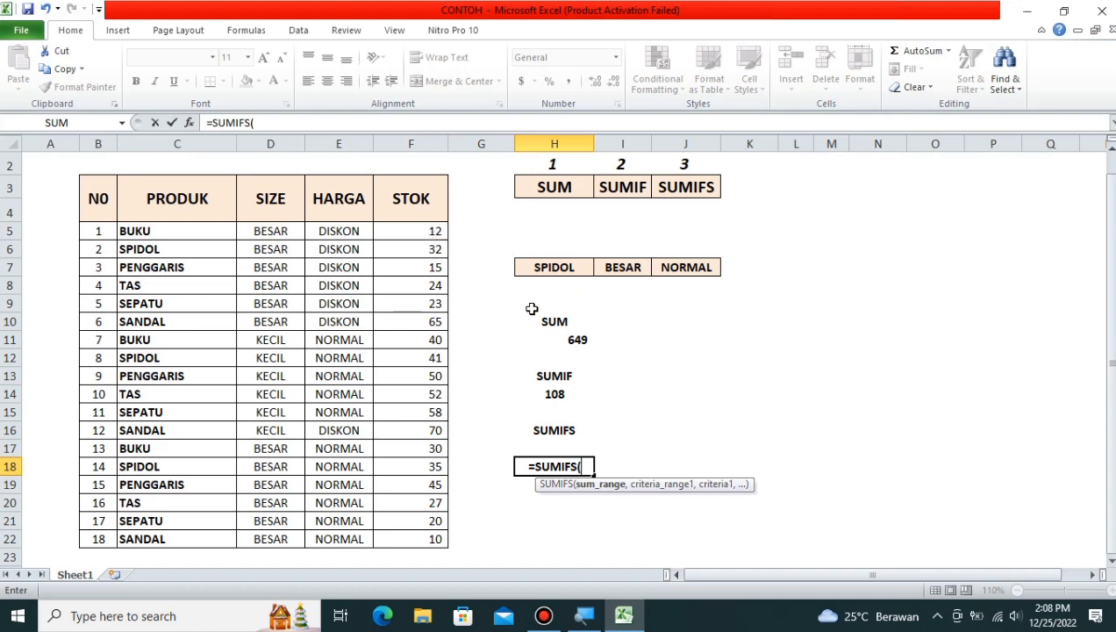
pyautogui.moveTo(434, 231); pyautogui.dragTo(398, 542)
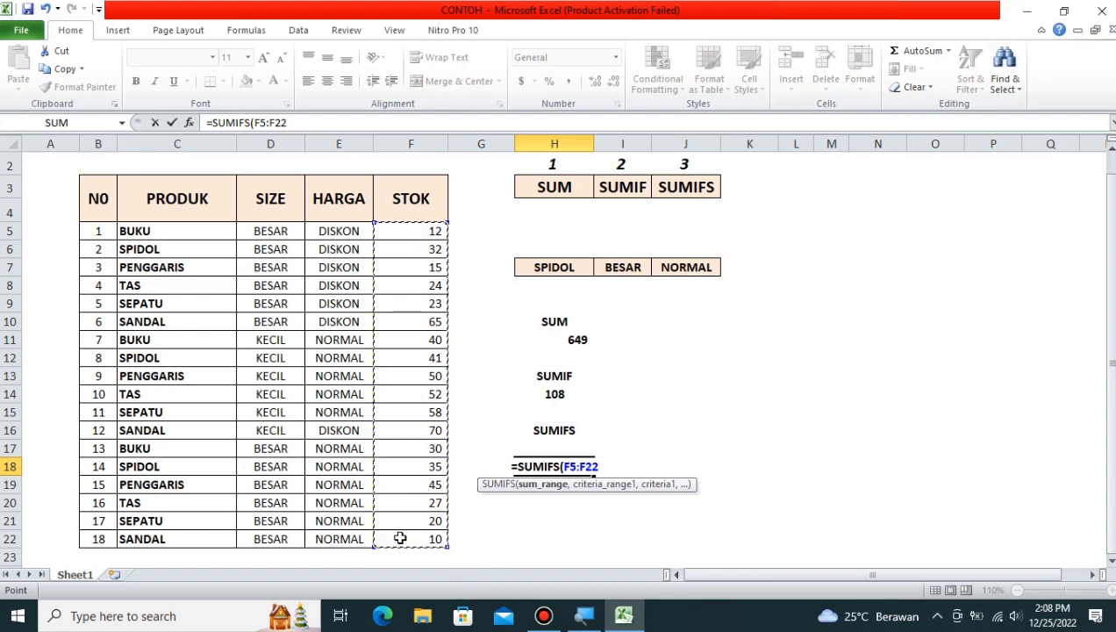
pyautogui.press('F4')
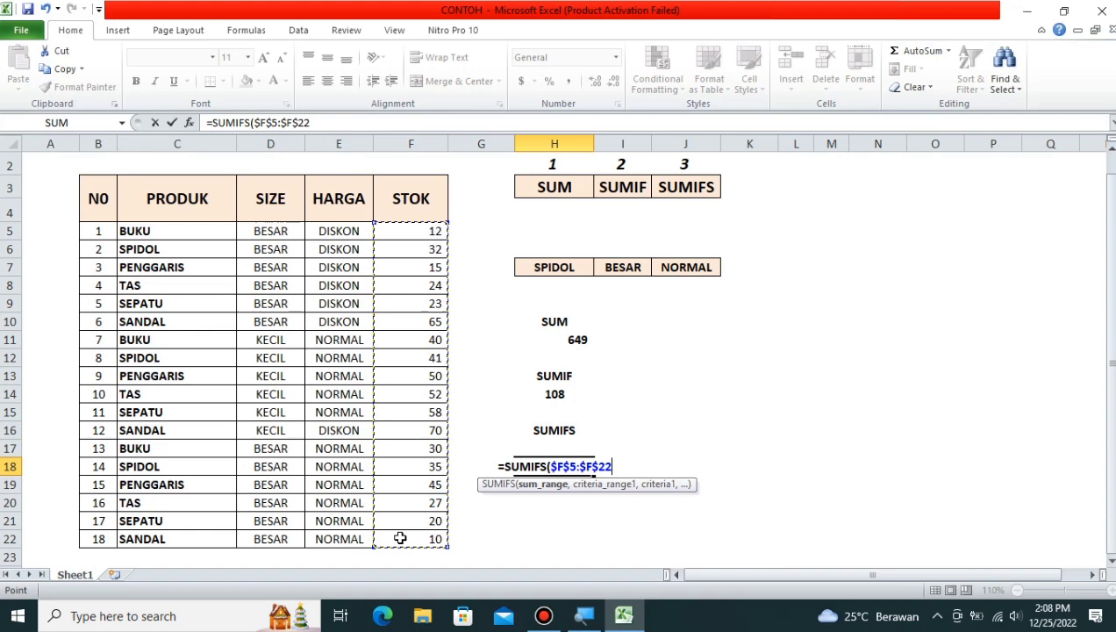
pyautogui.write(',')
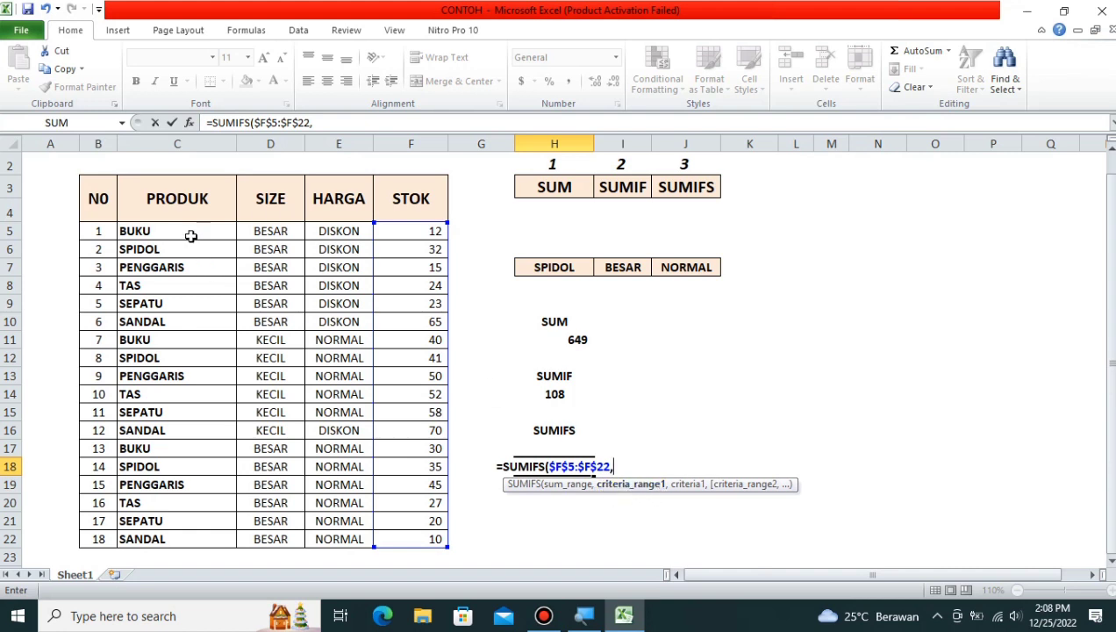
pyautogui.moveTo(188, 232); pyautogui.dragTo(187, 540)
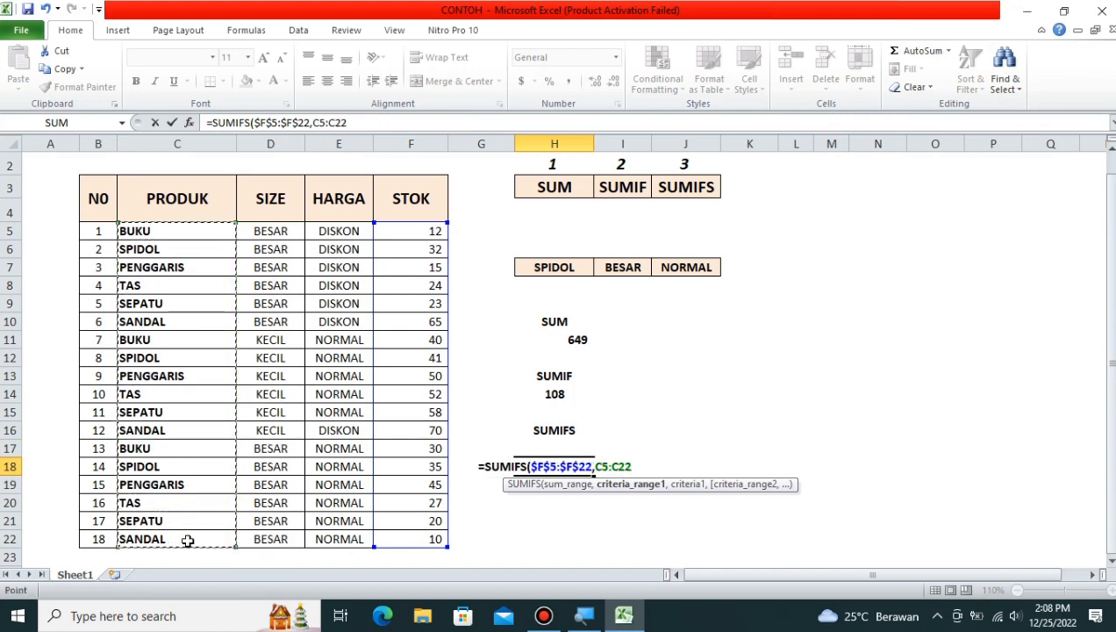
pyautogui.press('F4')
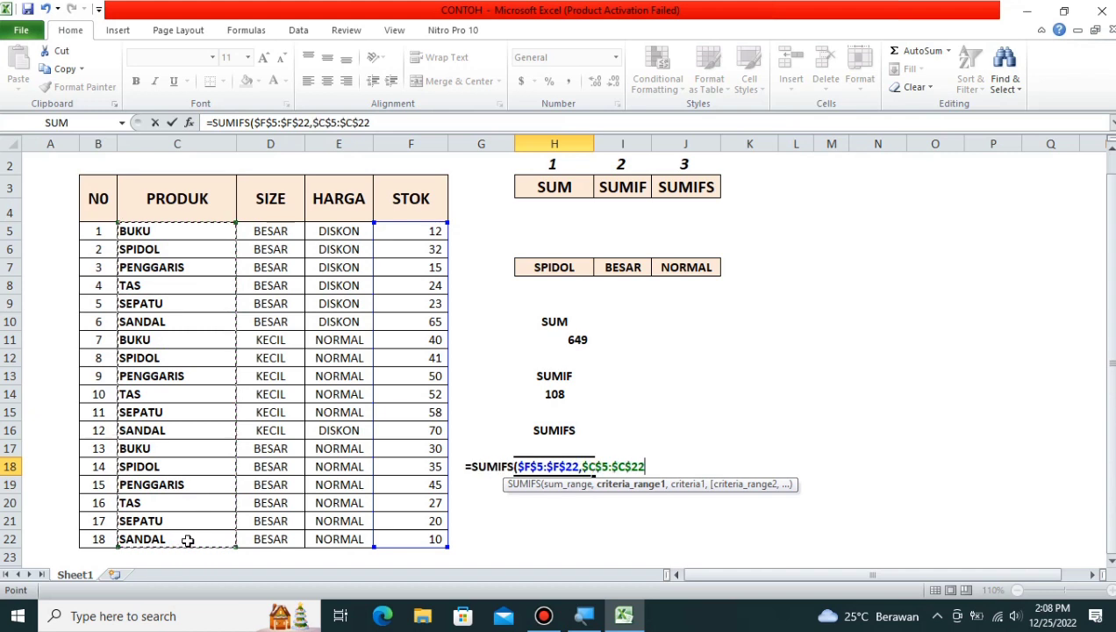
pyautogui.write(',')
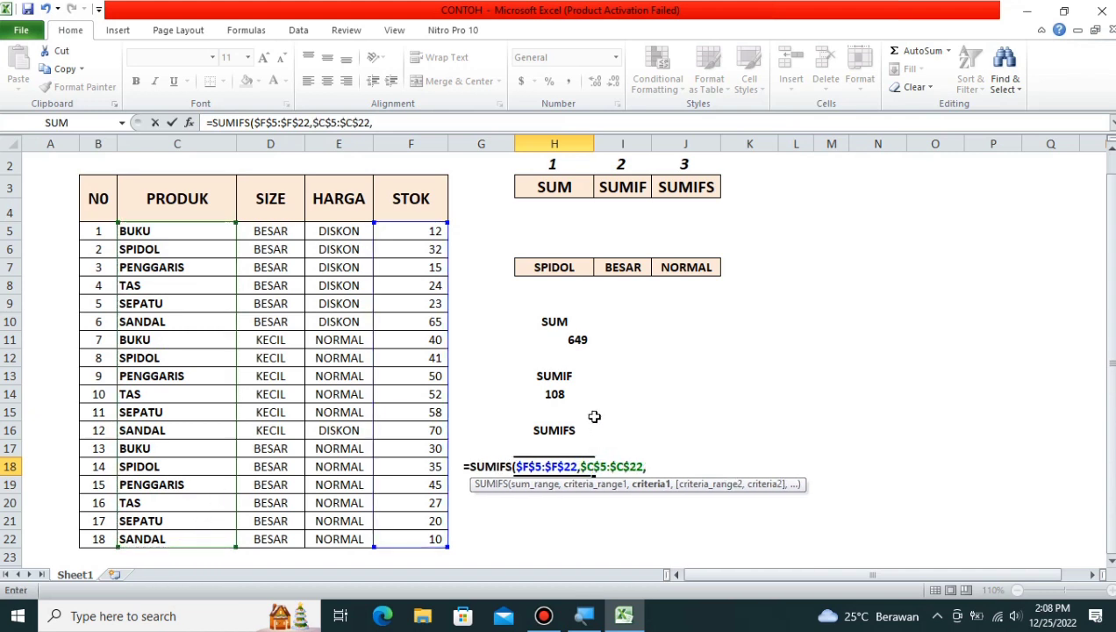
pyautogui.click(562, 267)
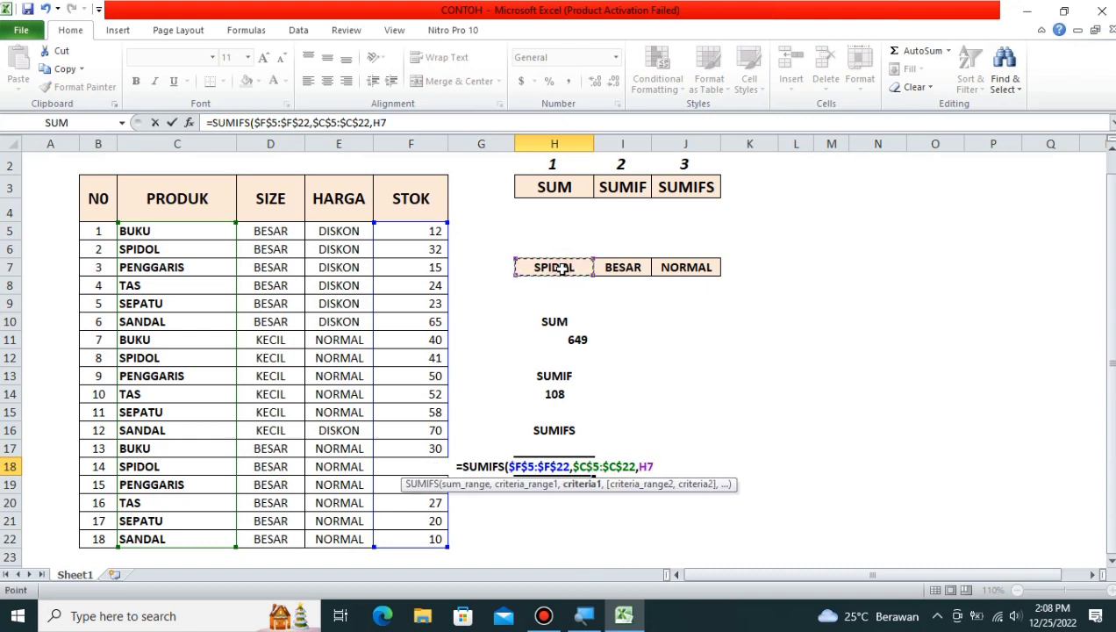
# Step: Add the size condition $D$5:$D$22 matching I7 (BESAR) to the SUMIFS
pyautogui.write(',')
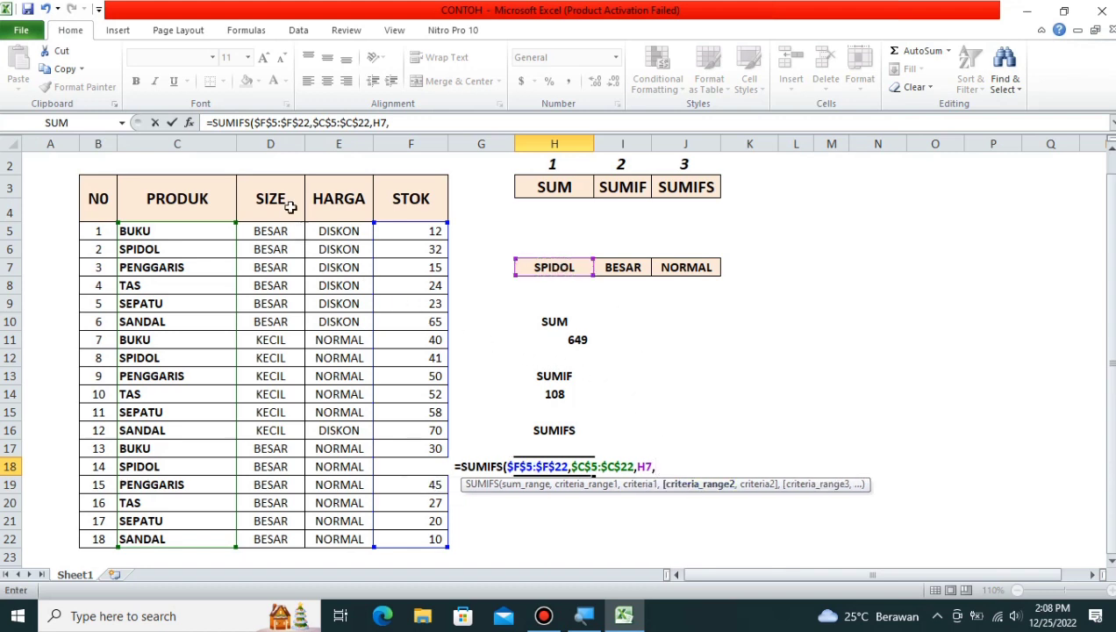
pyautogui.moveTo(275, 237); pyautogui.dragTo(274, 535)
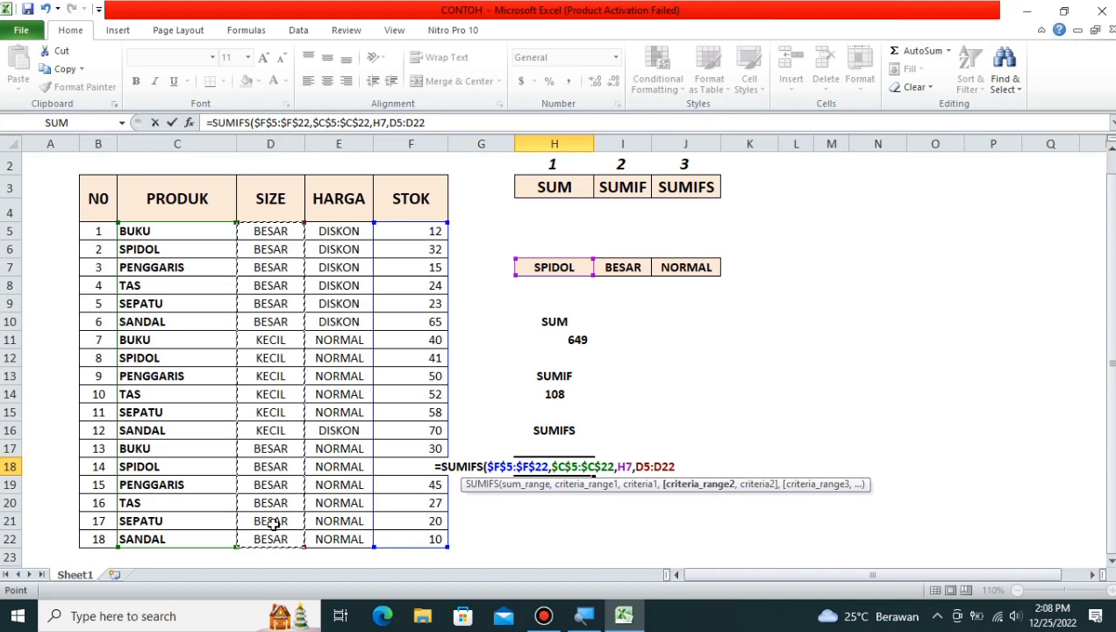
pyautogui.press('F4')
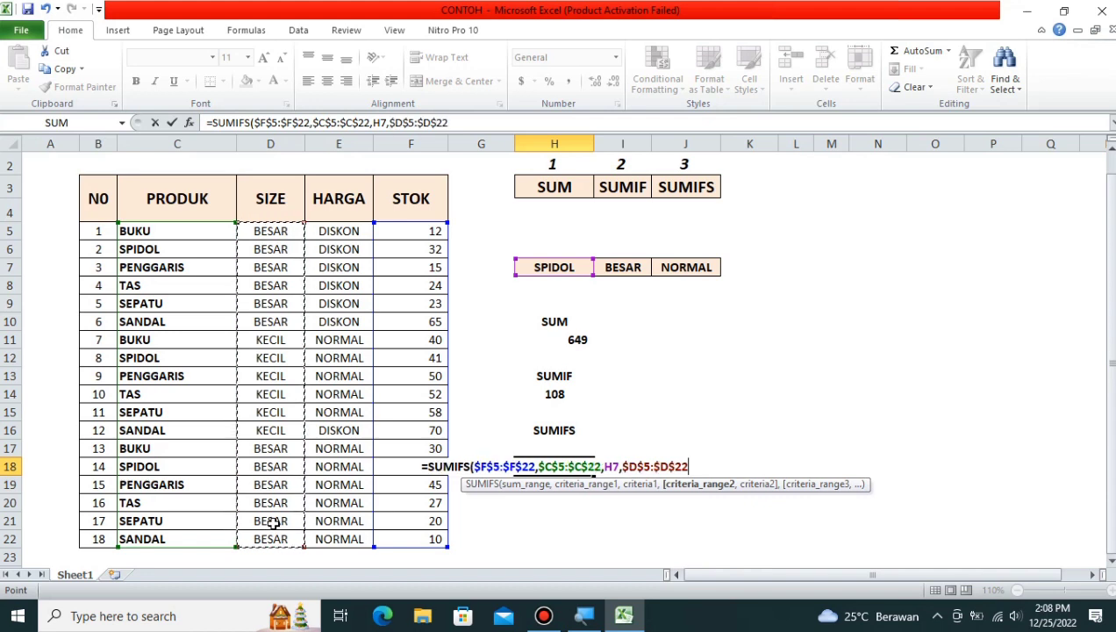
pyautogui.write(',')
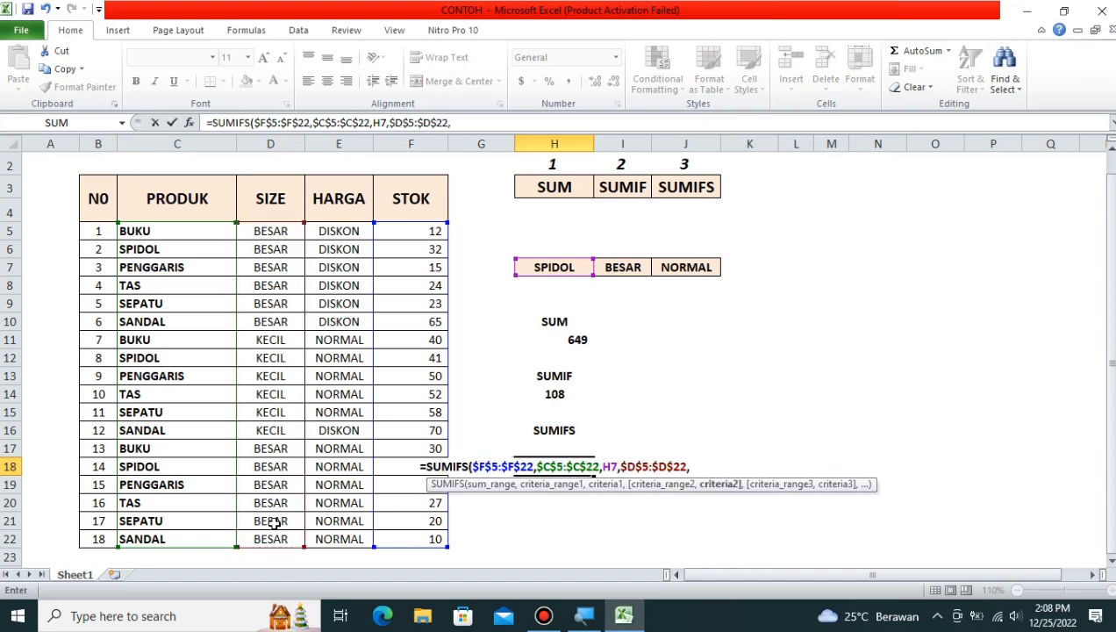
pyautogui.click(631, 267)
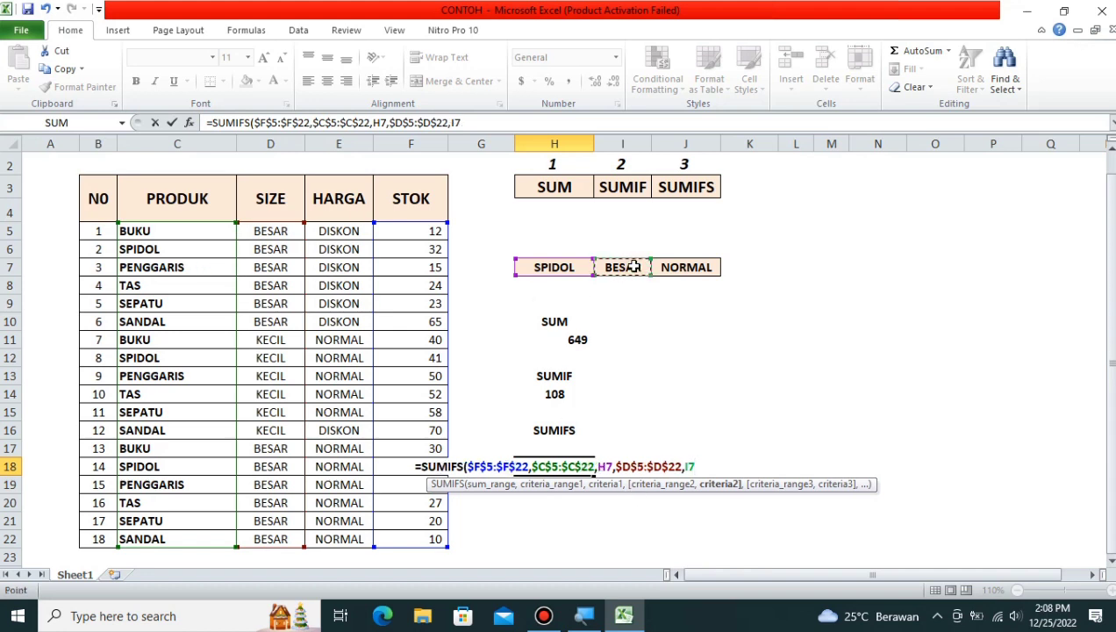
pyautogui.write(',')
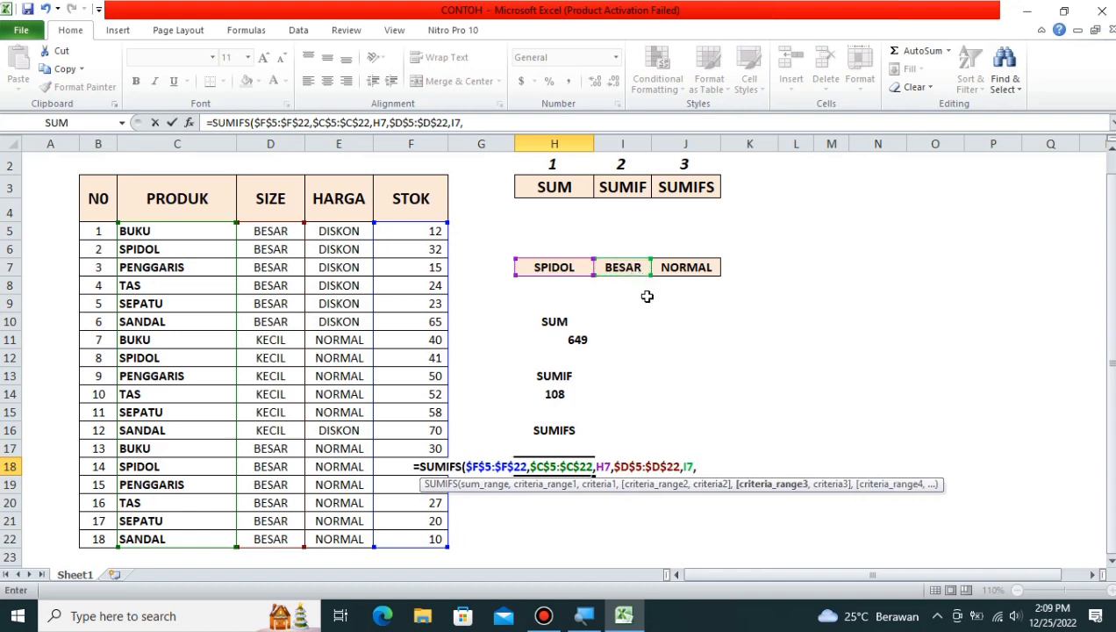
# Step: Add the absolute HARGA range matching J7 (NORMAL) and close the SUMIFS, returning 35
pyautogui.moveTo(339, 226); pyautogui.dragTo(329, 539)
pyautogui.press('F4')
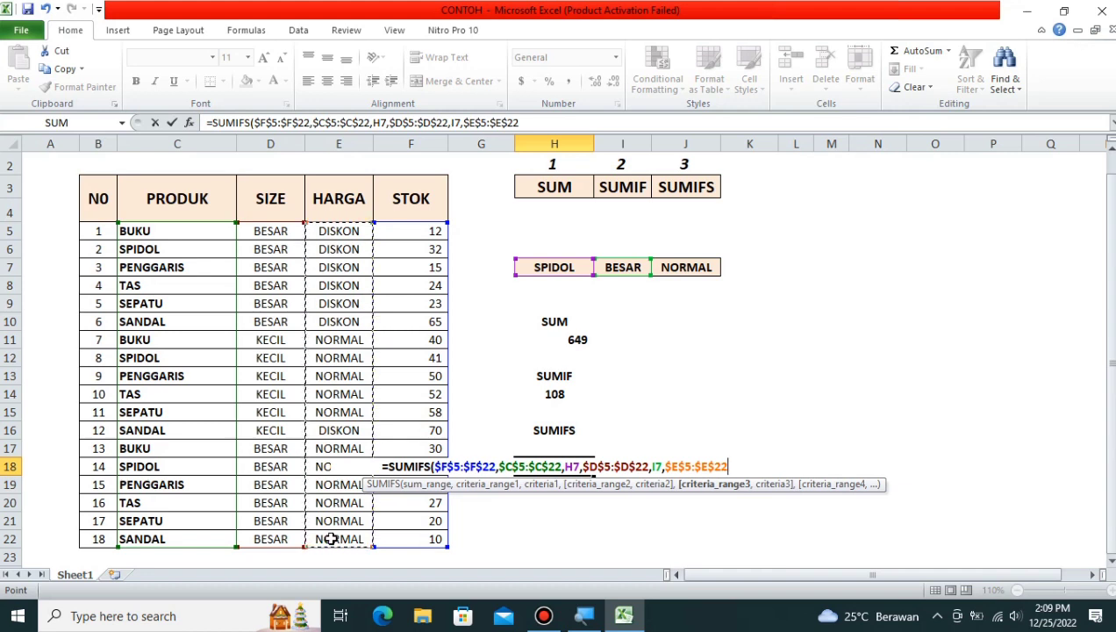
pyautogui.write(',')
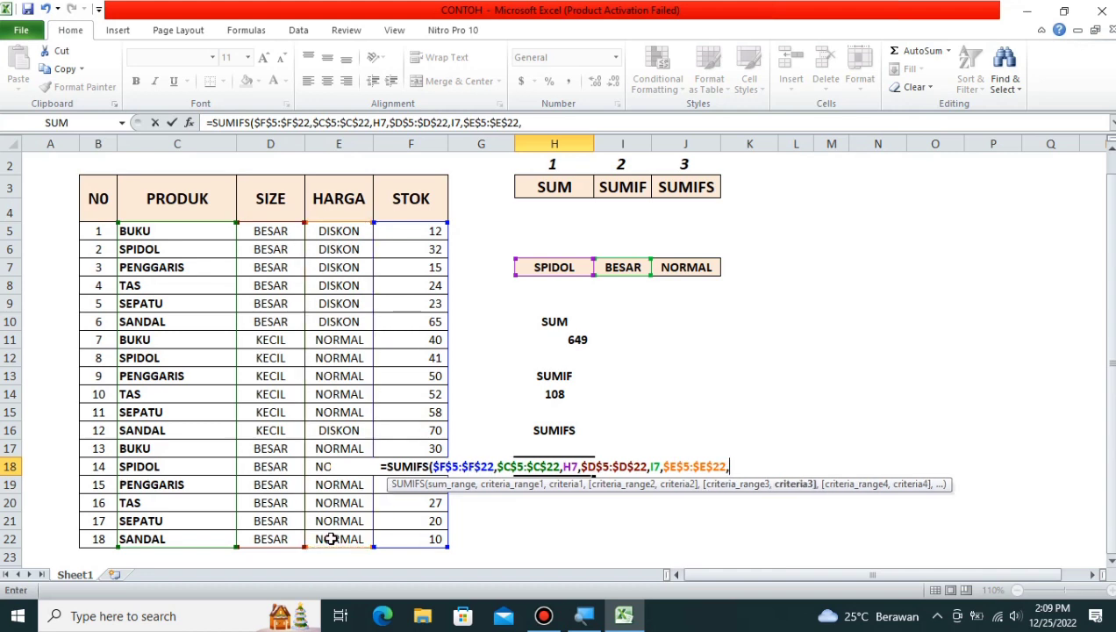
pyautogui.click(683, 268)
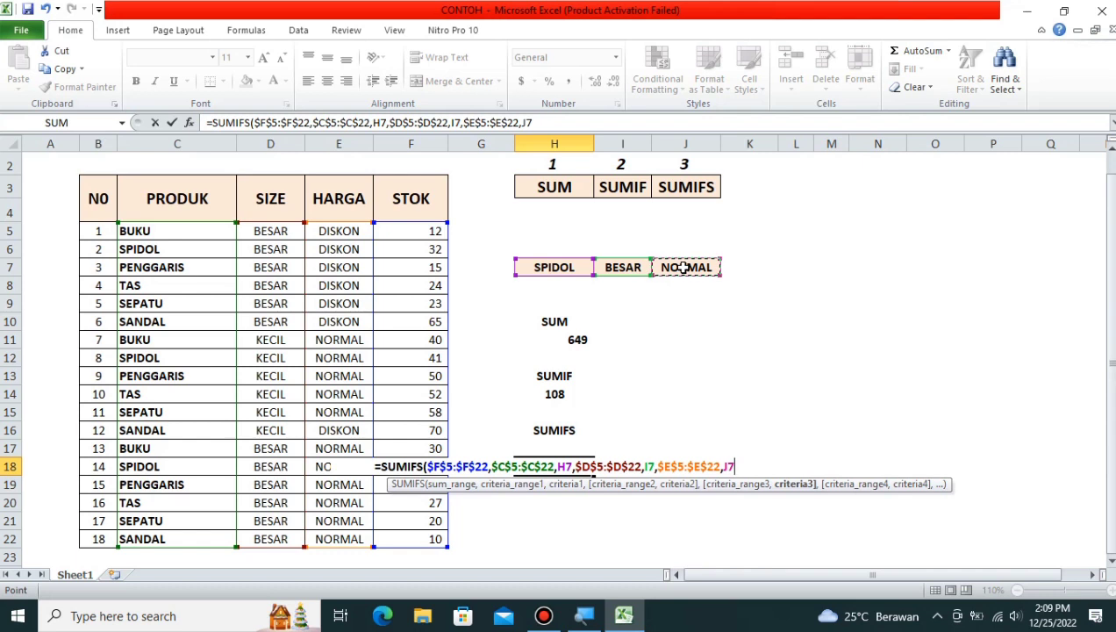
pyautogui.write(')')
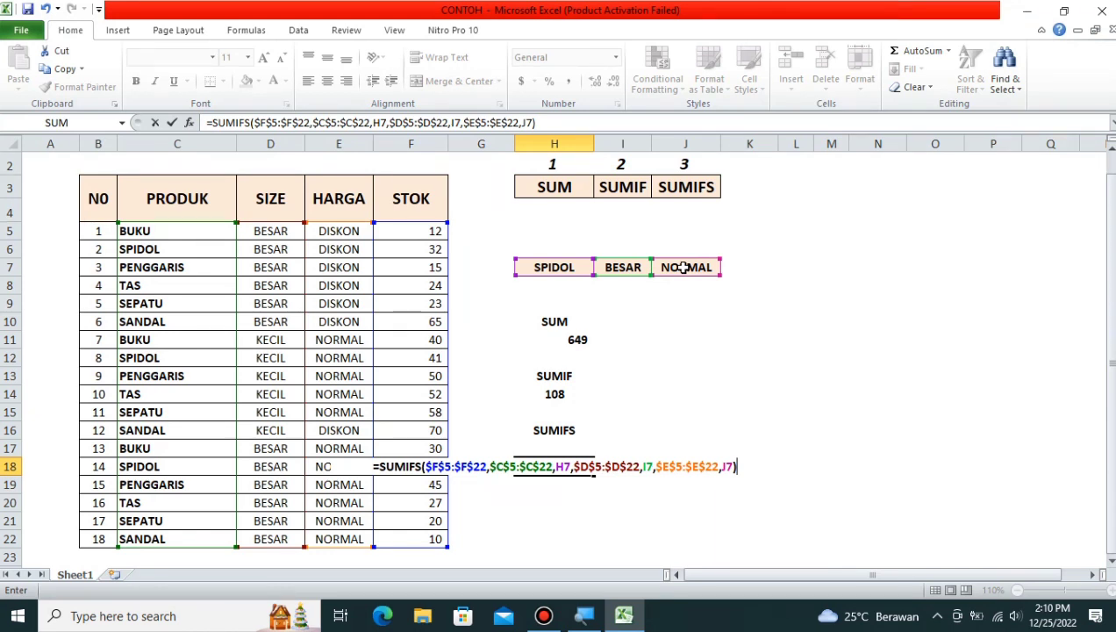
pyautogui.press('Return')
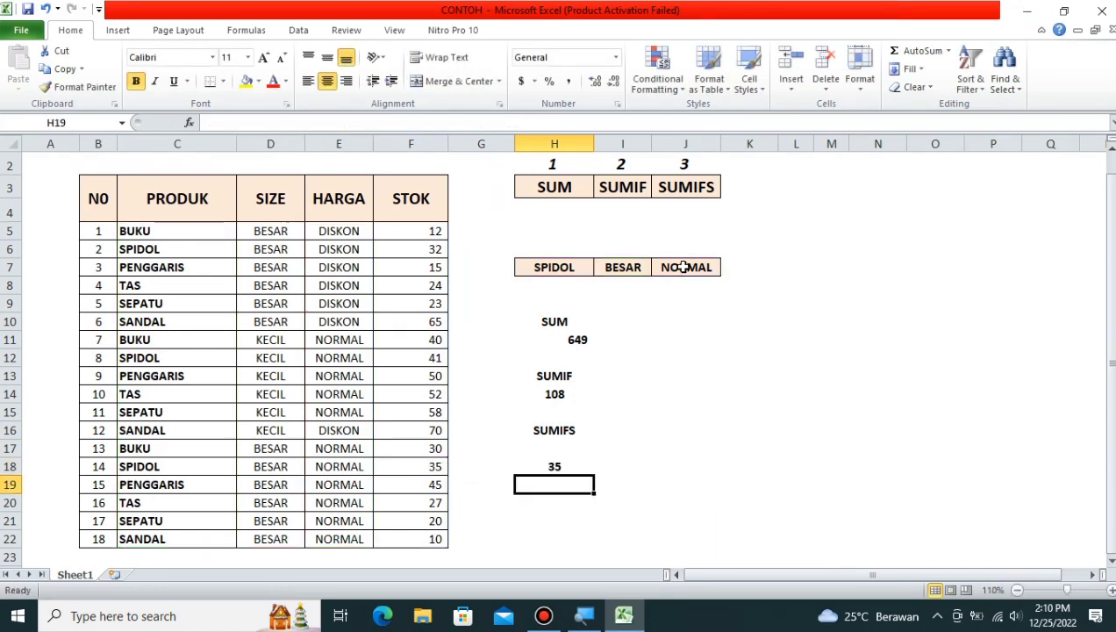
pyautogui.click(569, 468)
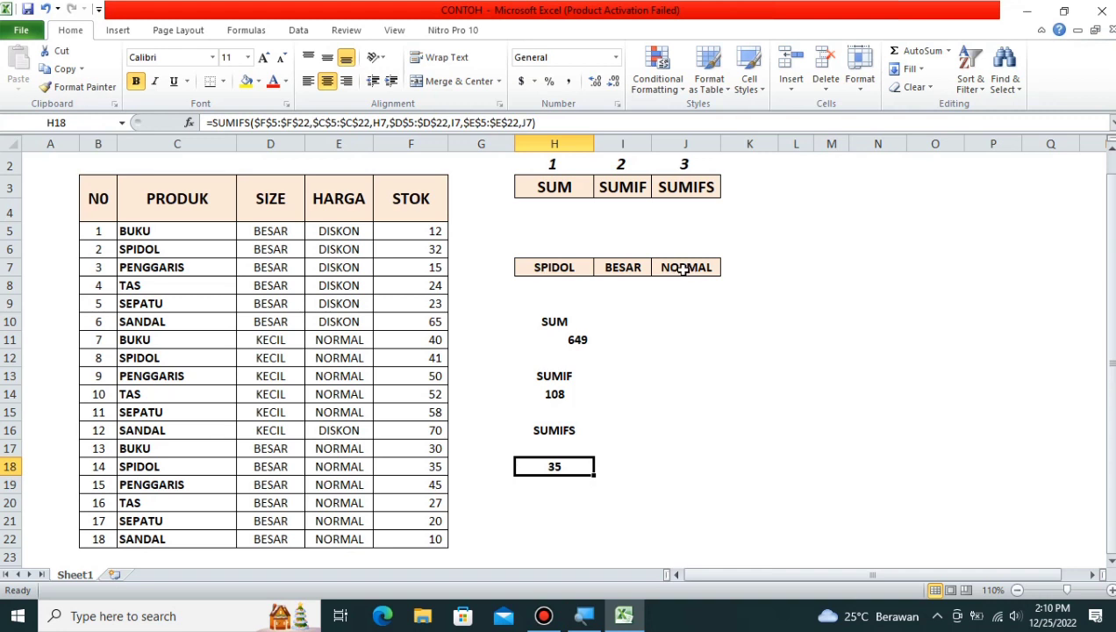
pyautogui.doubleClick(271, 252)
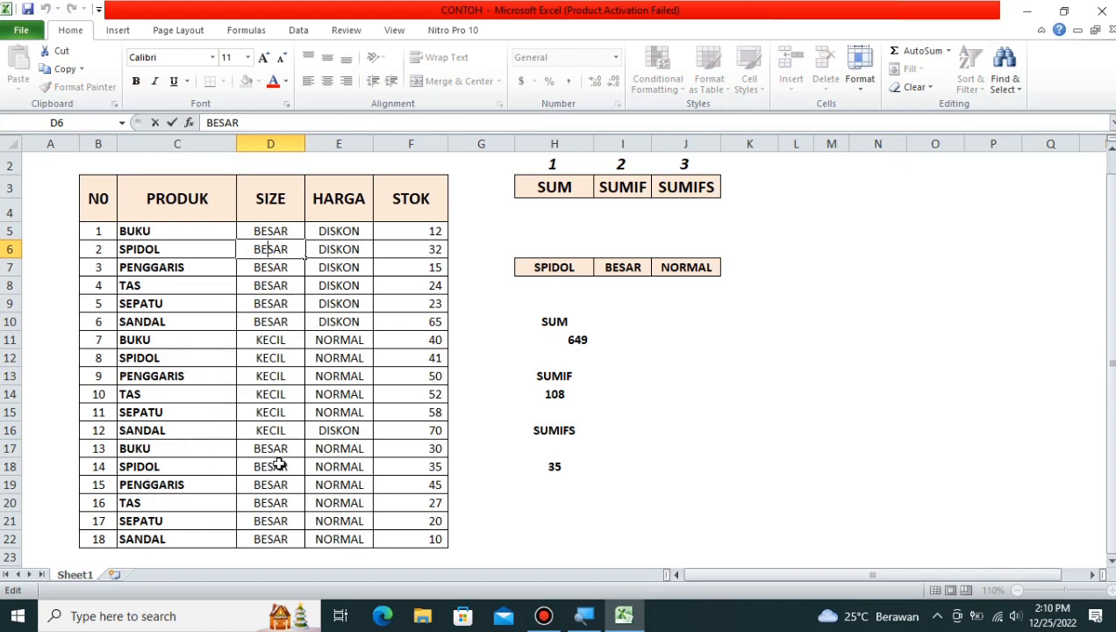
pyautogui.click(395, 465)
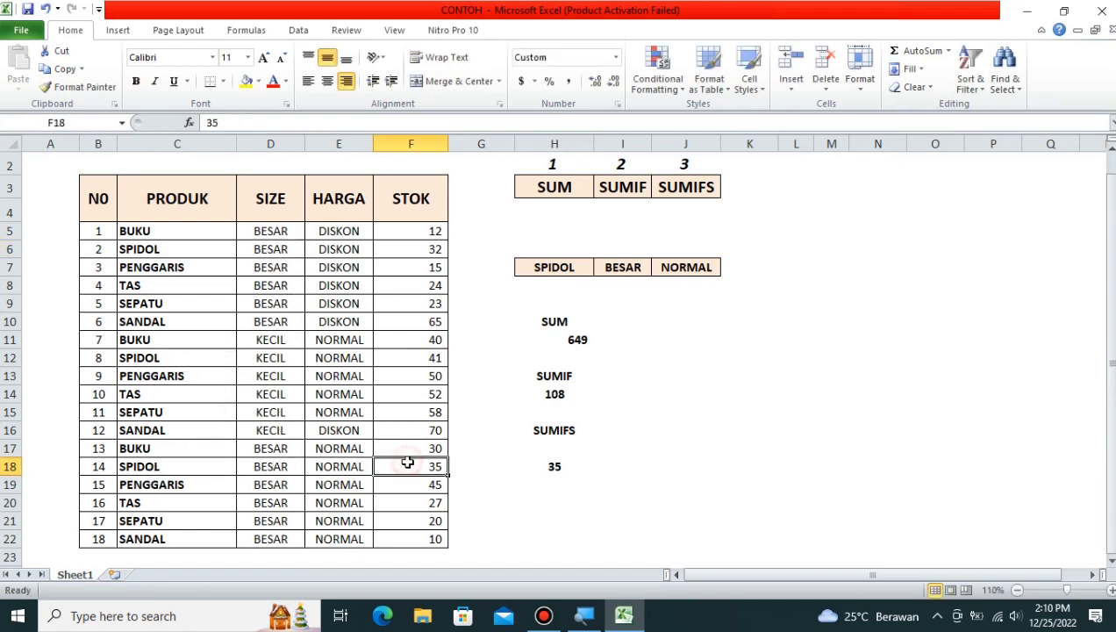
pyautogui.keyDown('ctrl'); pyautogui.click(467, 473); pyautogui.keyUp('ctrl')
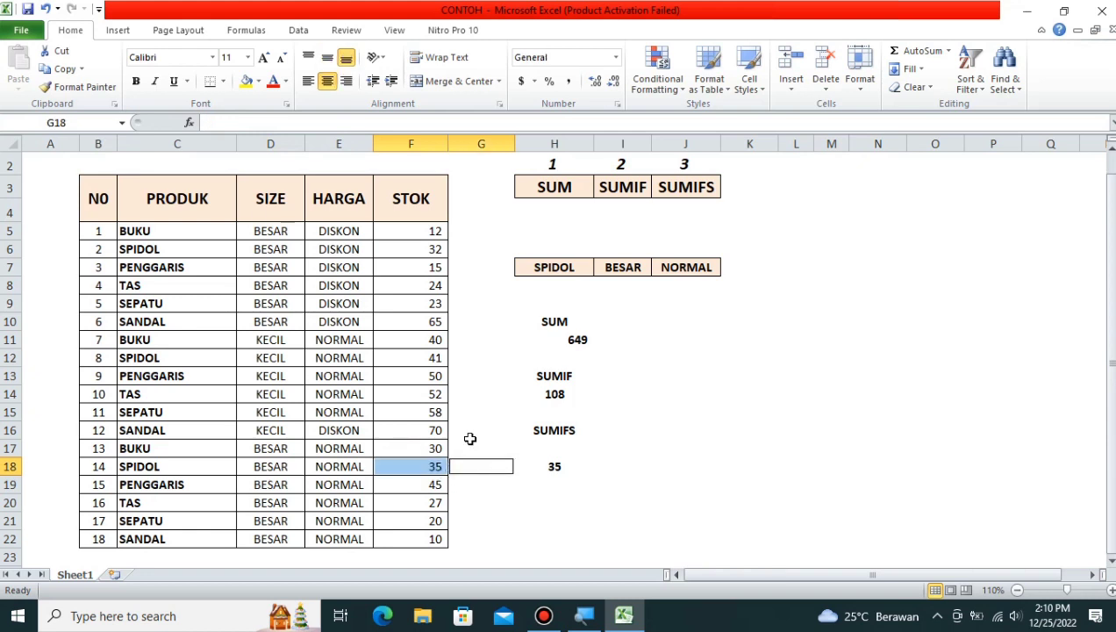
pyautogui.click(637, 262)
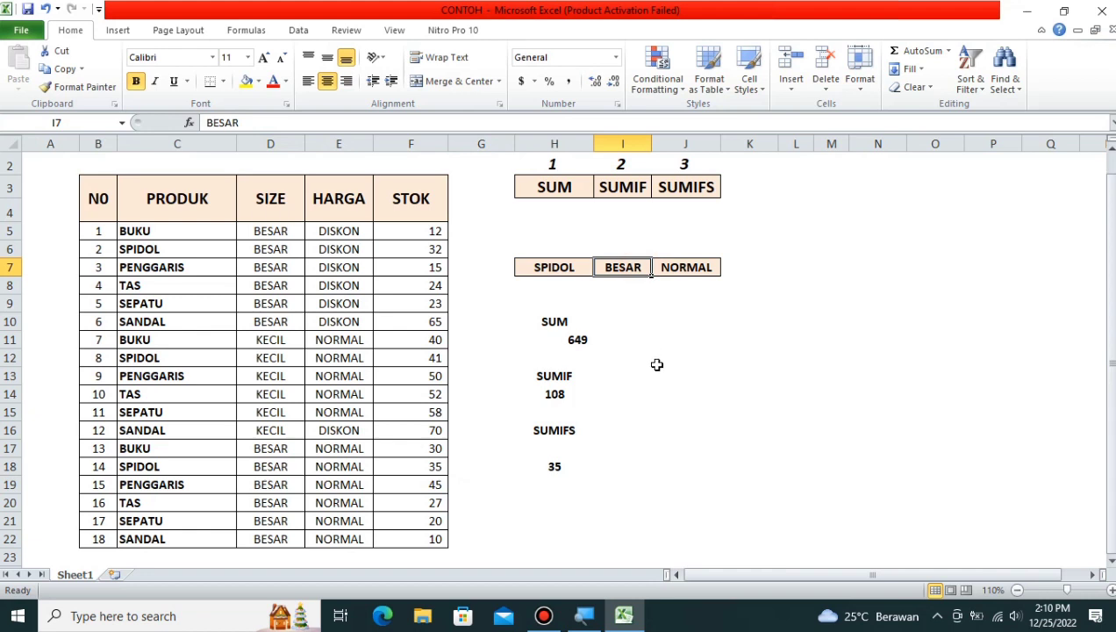
# Step: Set the size criterion I7 to KECIL and the price criterion J7 to DISKON
pyautogui.write('KECIL')
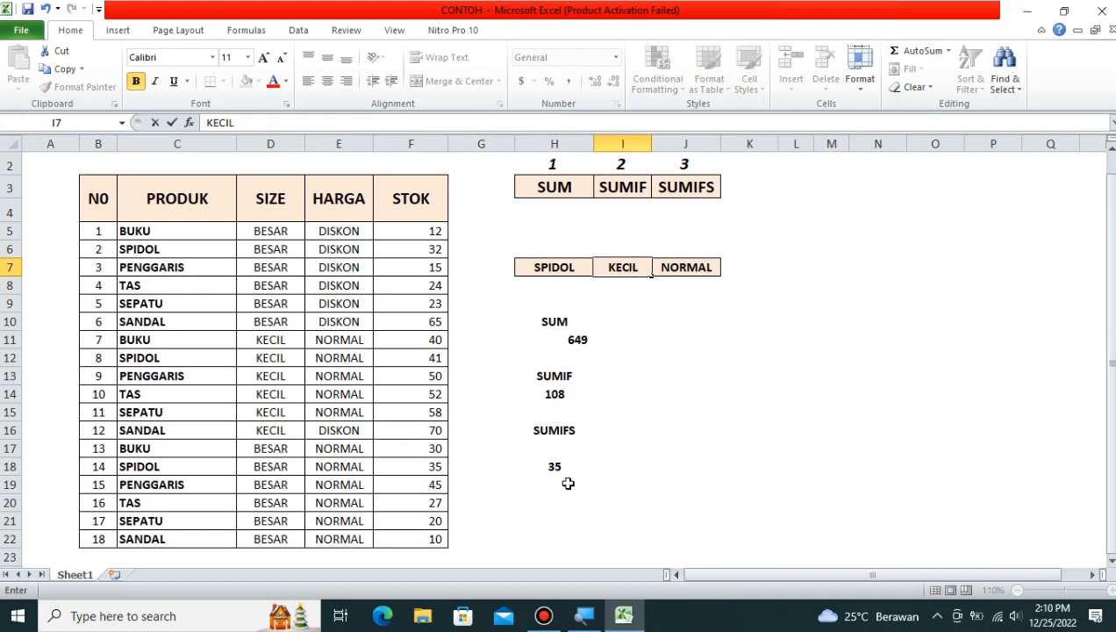
pyautogui.press('Return')
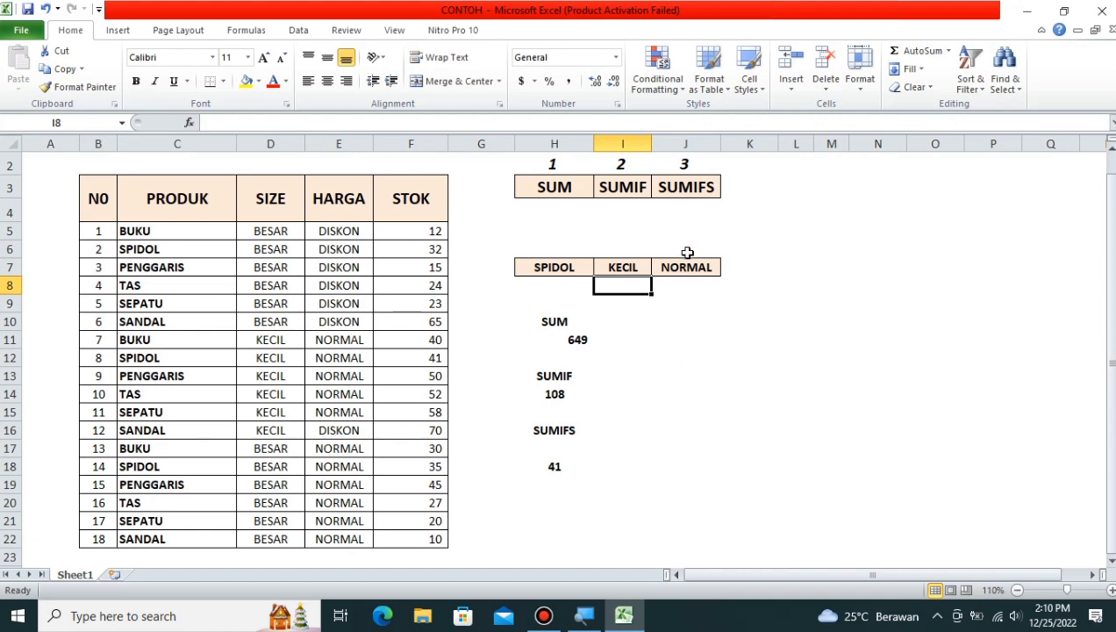
pyautogui.click(685, 267)
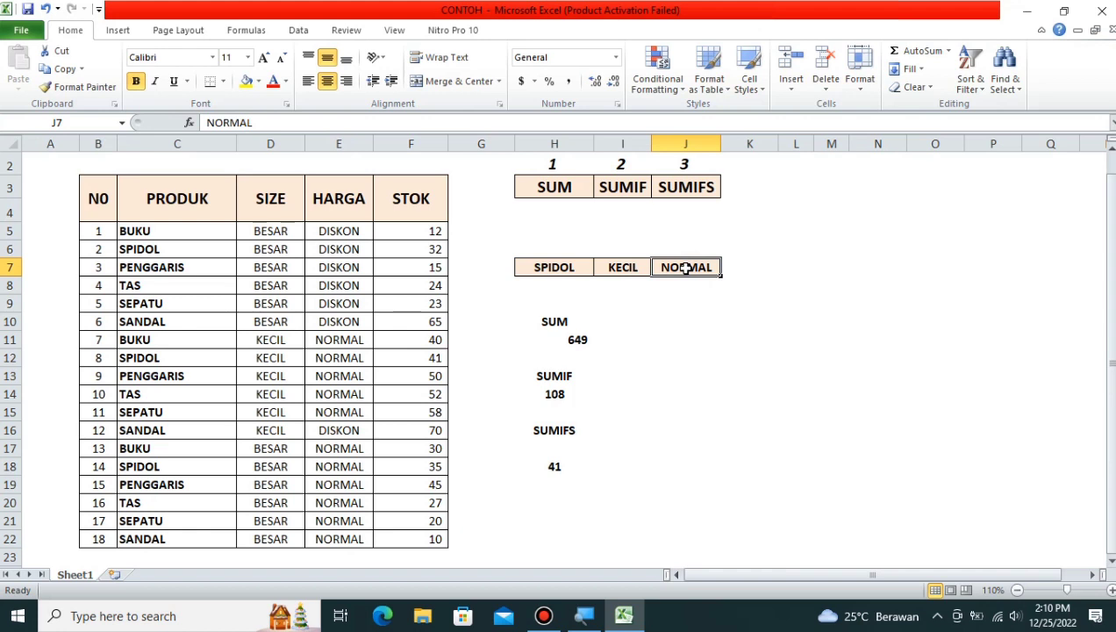
pyautogui.write('DISKON')
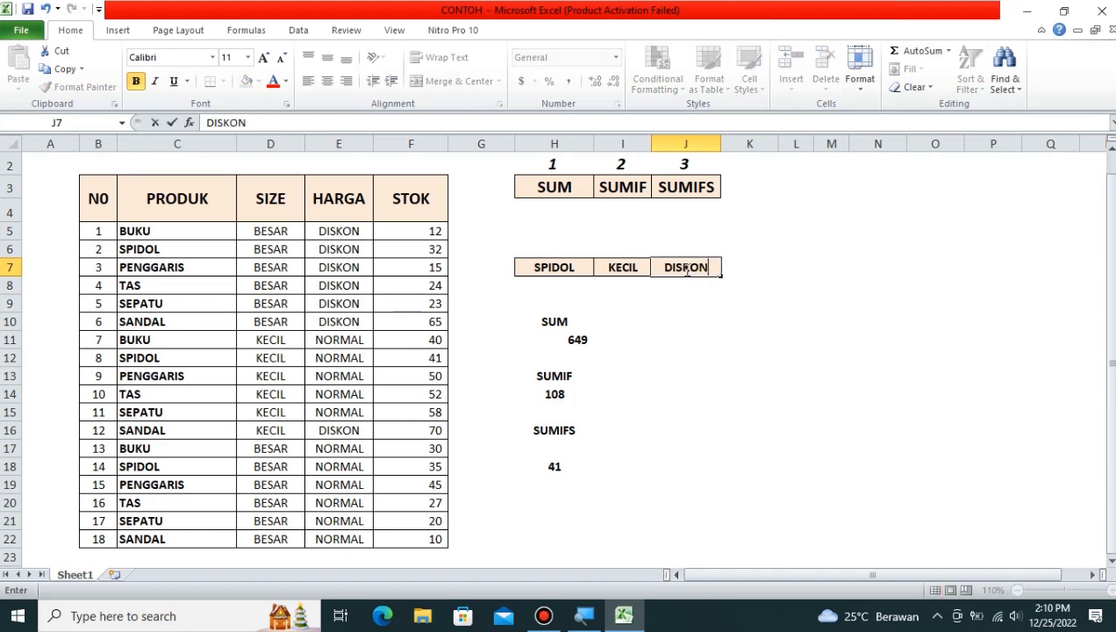
pyautogui.press('Return')
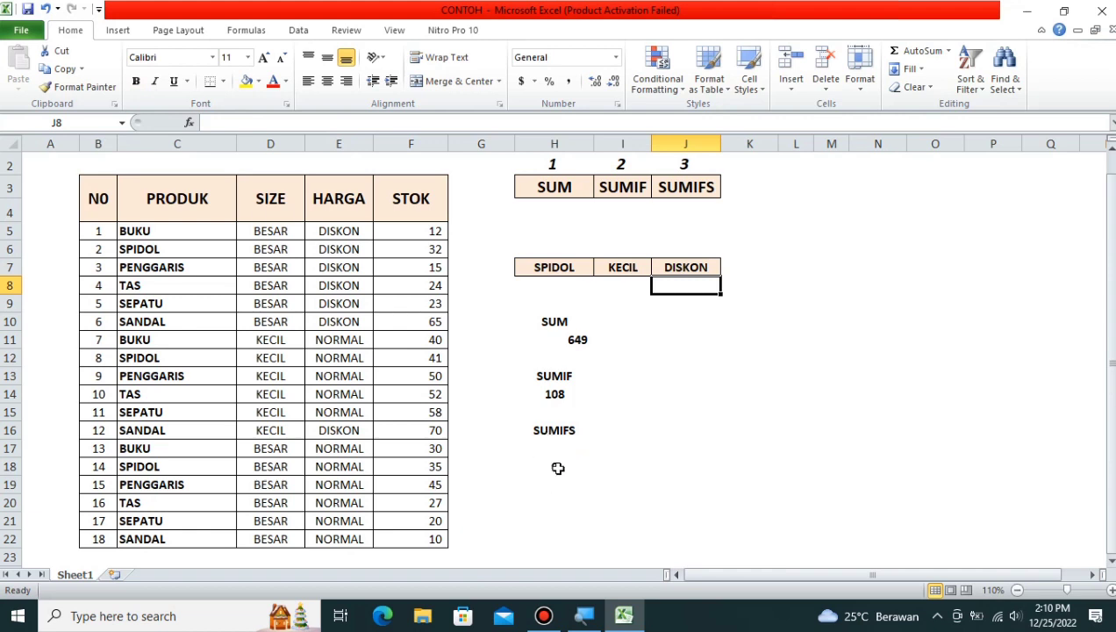
# Step: Change the size criterion in I7 to BESAR
pyautogui.click(584, 267)
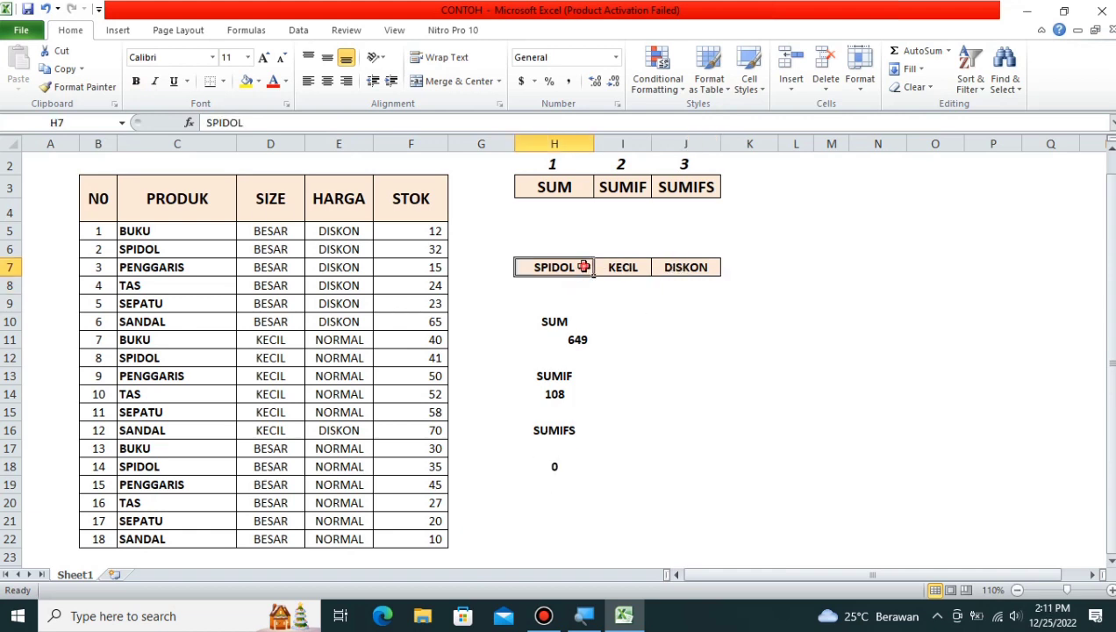
pyautogui.doubleClick(583, 266)
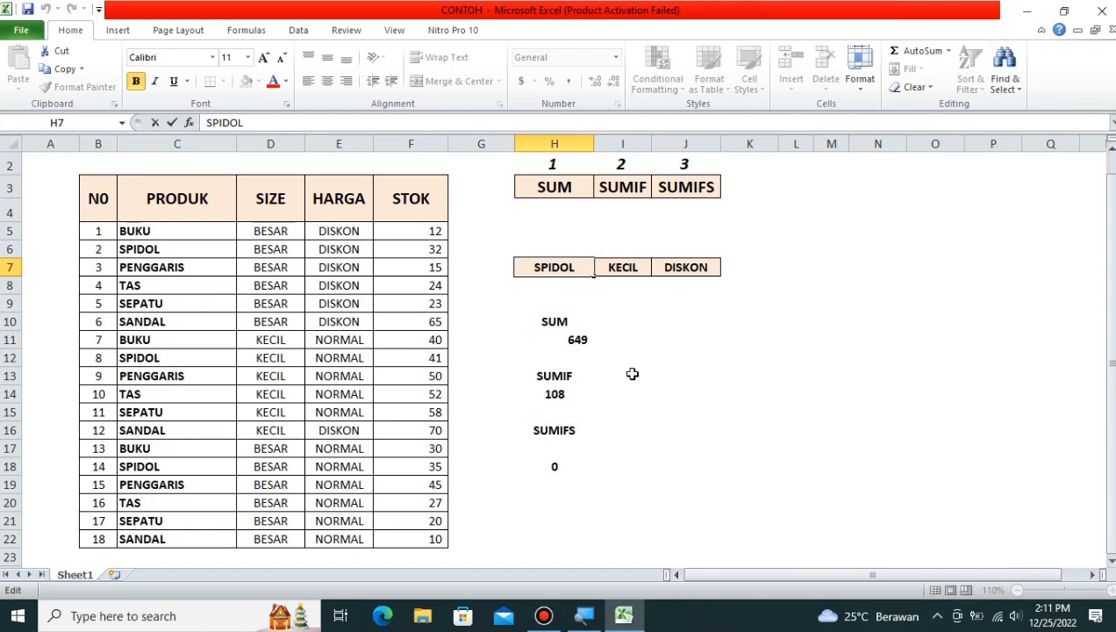
pyautogui.click(623, 268)
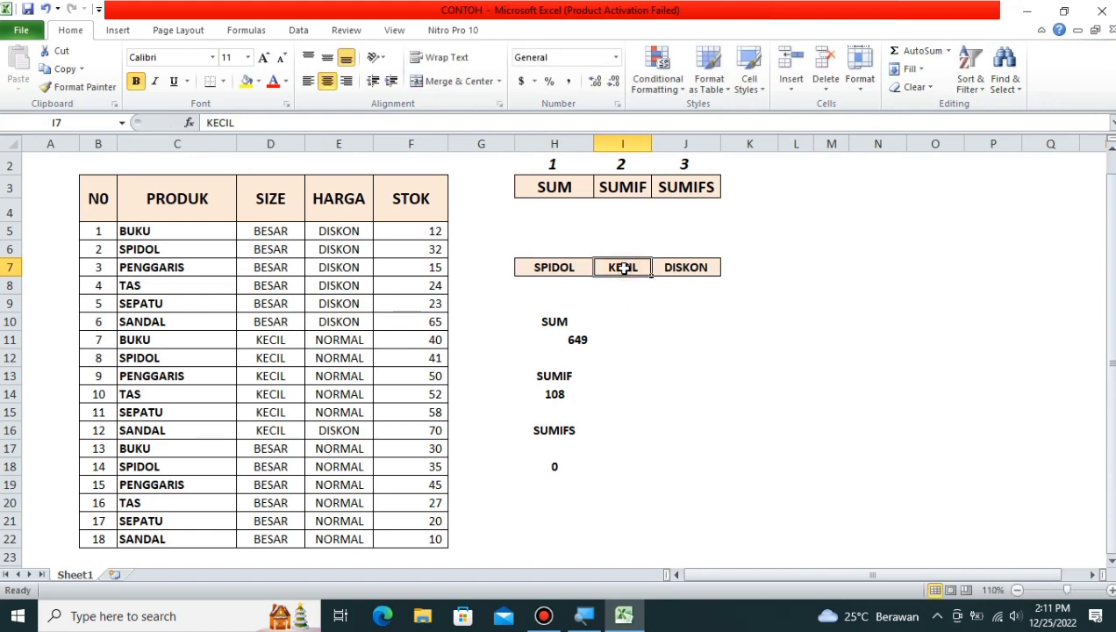
pyautogui.write('BESAR')
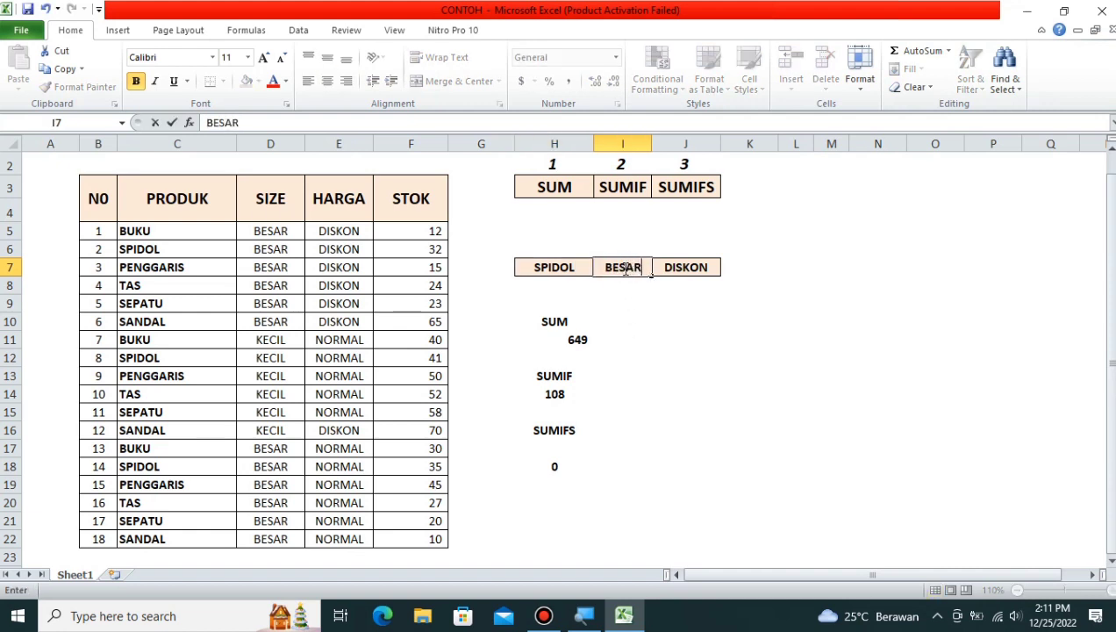
pyautogui.press('Return')
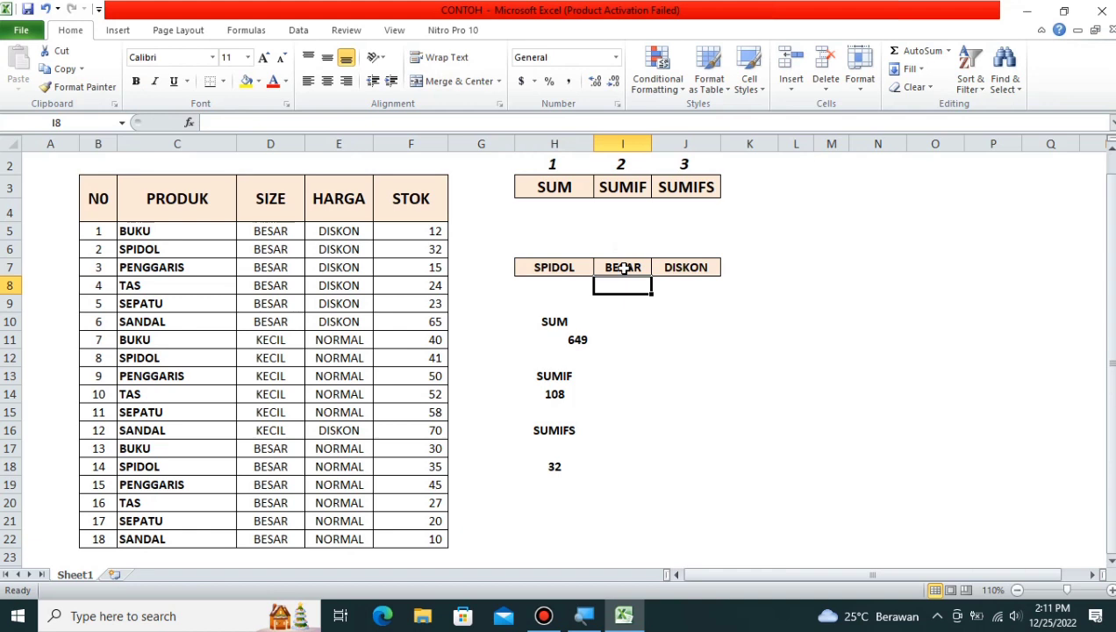
# Step: Set the product criterion in H7 to BUKU and check that the SUMIFS total in H18 reads 12
pyautogui.click(563, 269)
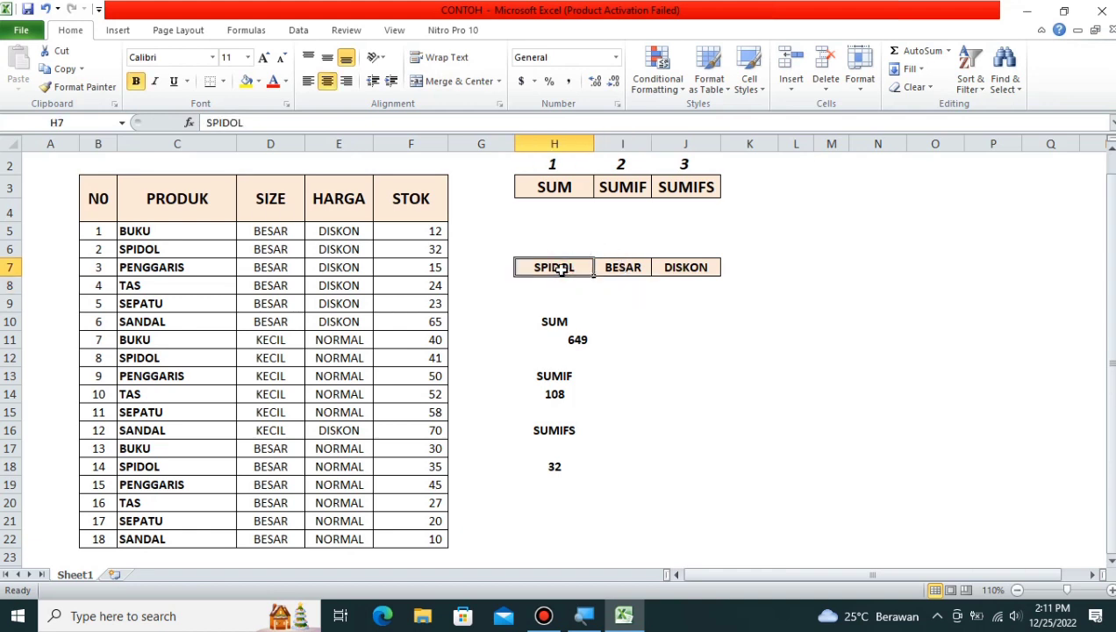
pyautogui.write('BUKU')
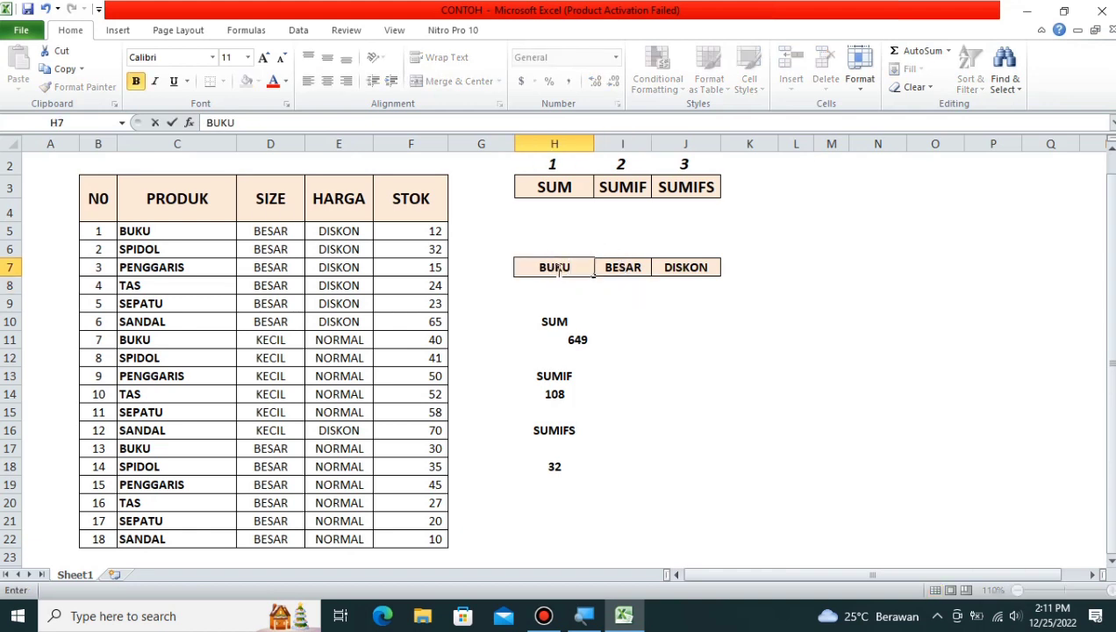
pyautogui.press('Return')
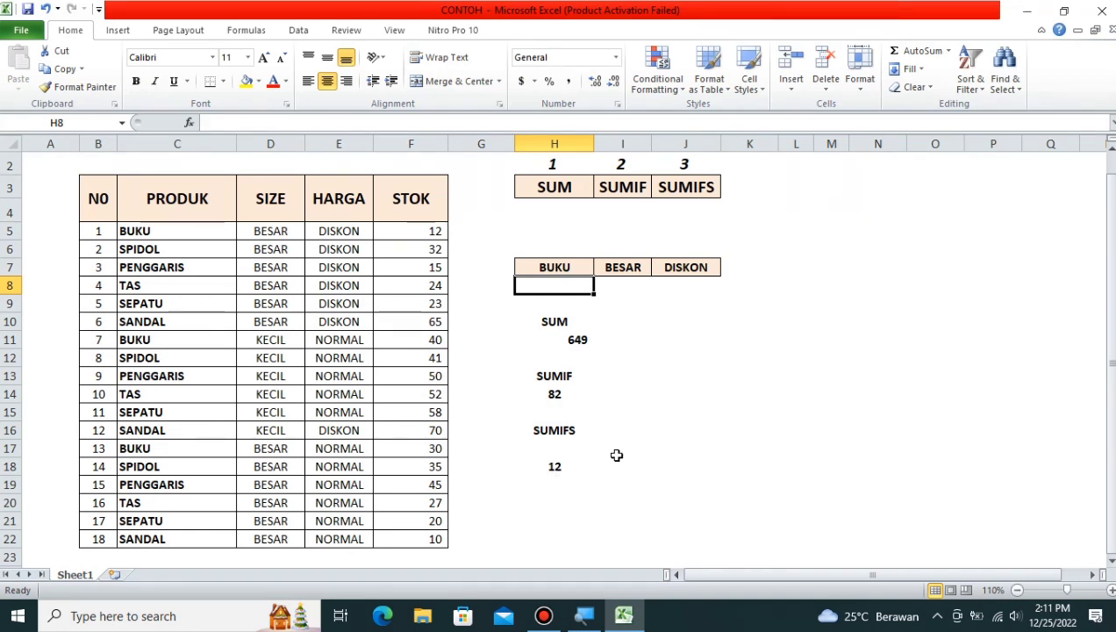
pyautogui.click(559, 467)
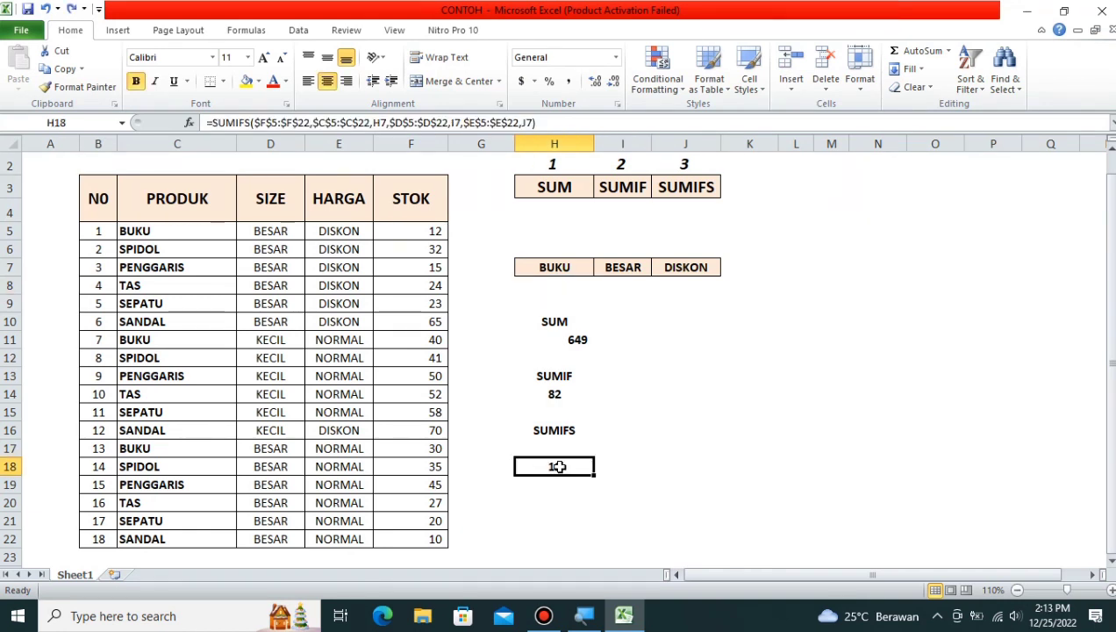